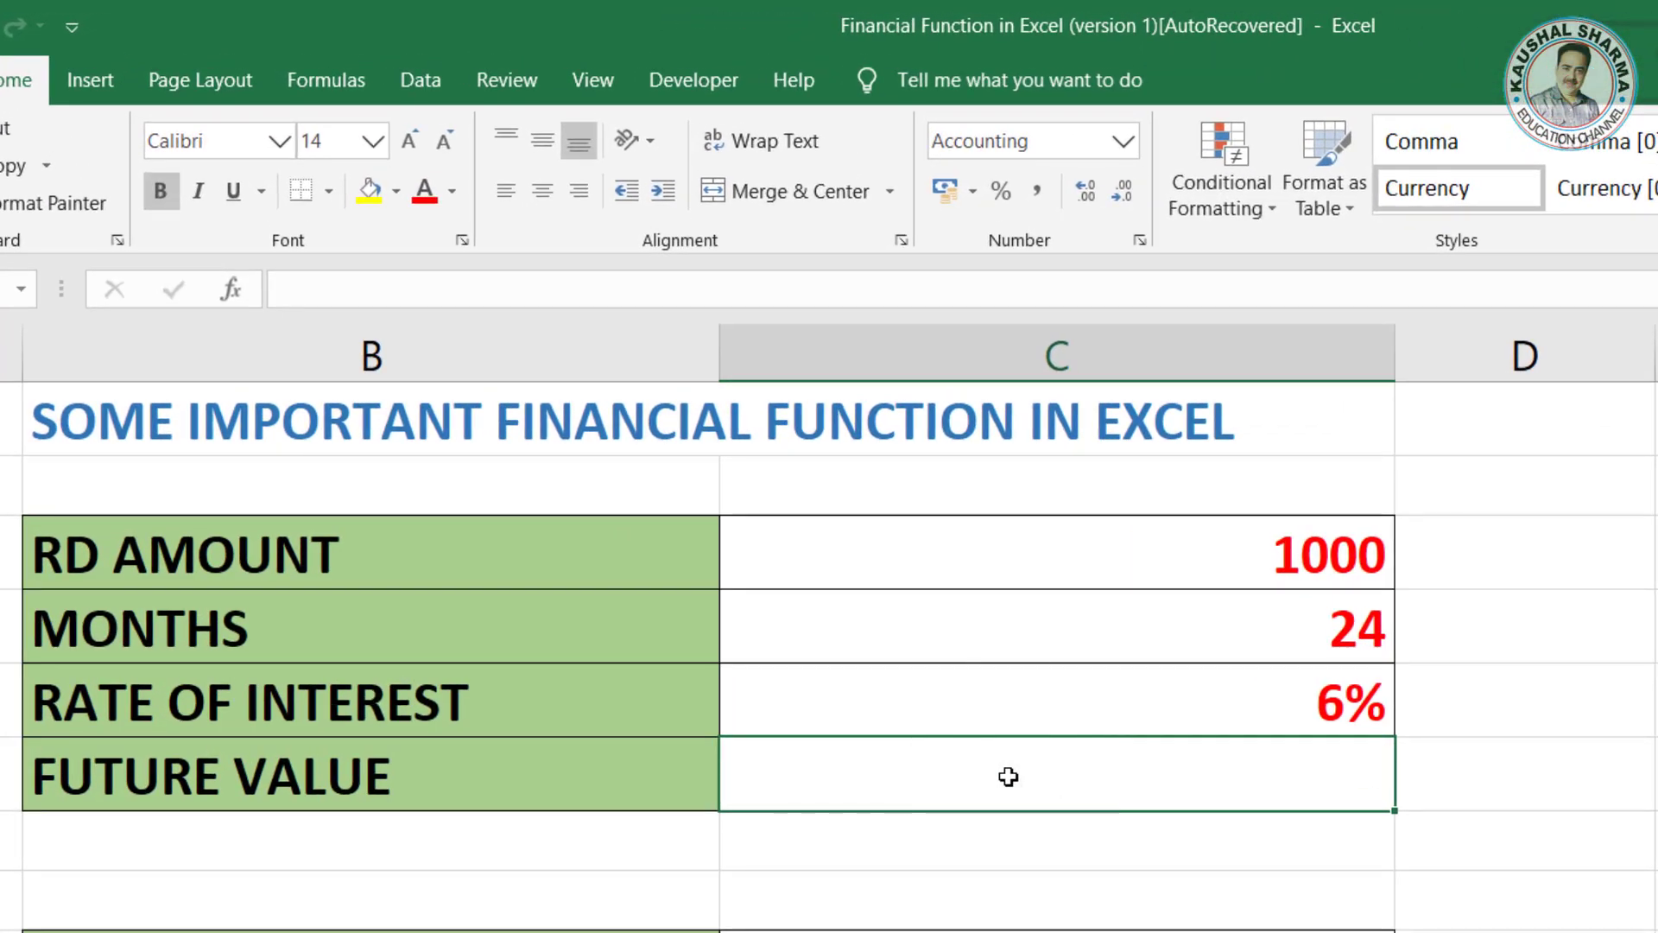
# Step: Begin an FV formula in the RD table's FUTURE VALUE cell with rate C5/12, nper C4 and pmt -C3
pyautogui.write('=')
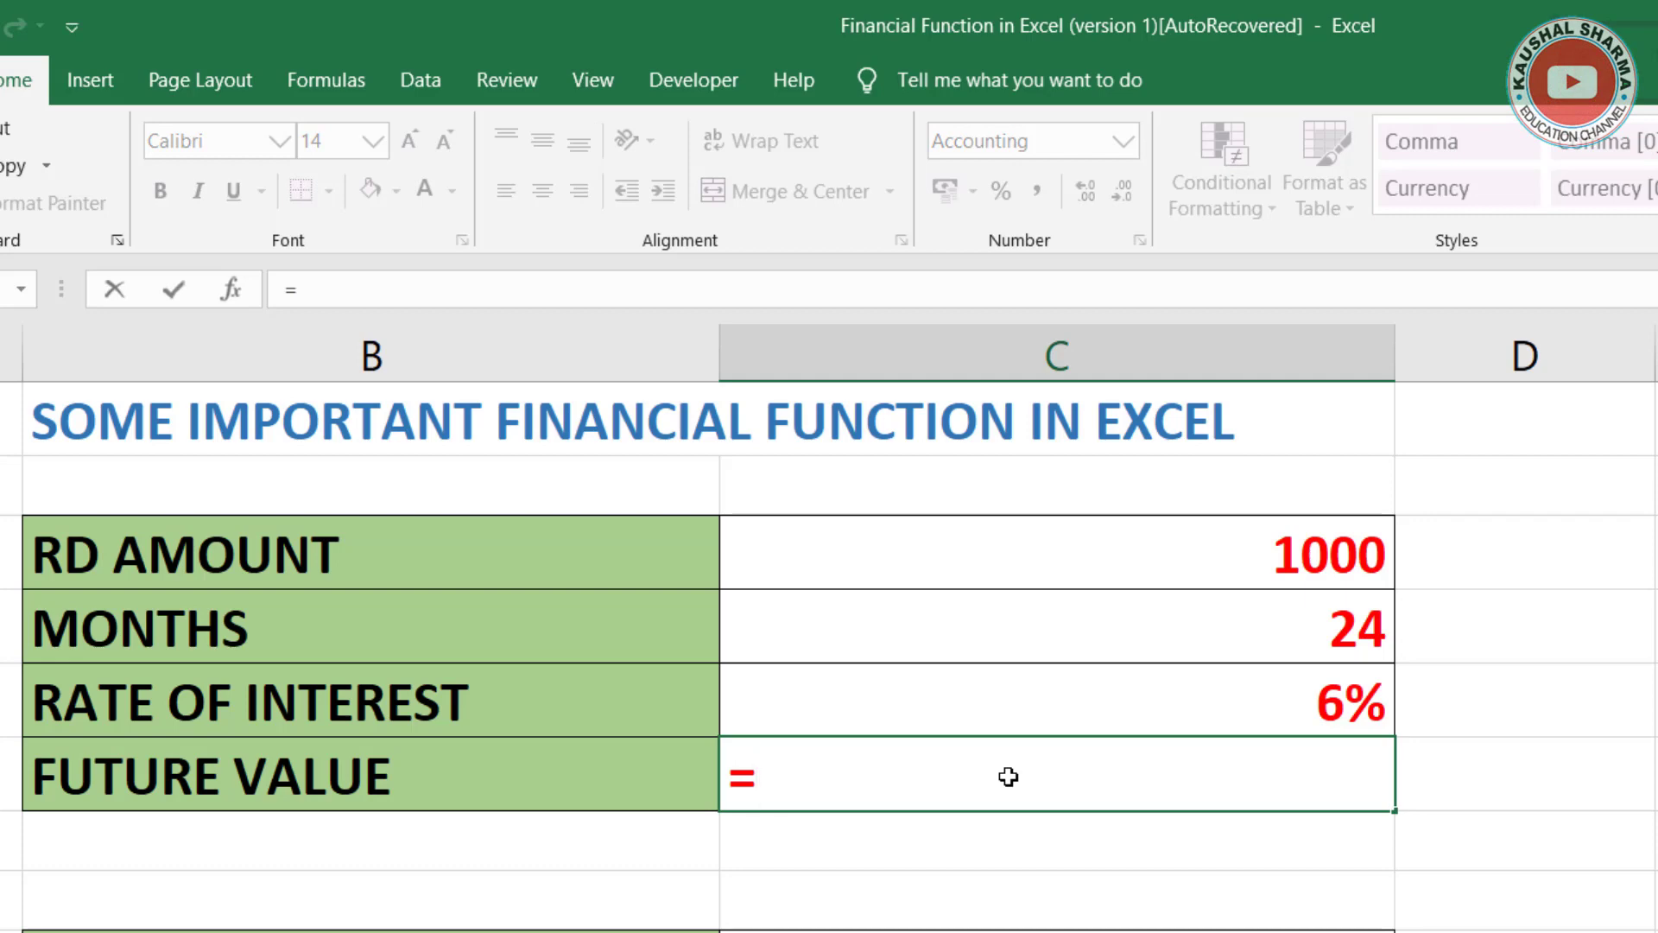
pyautogui.write('FV')
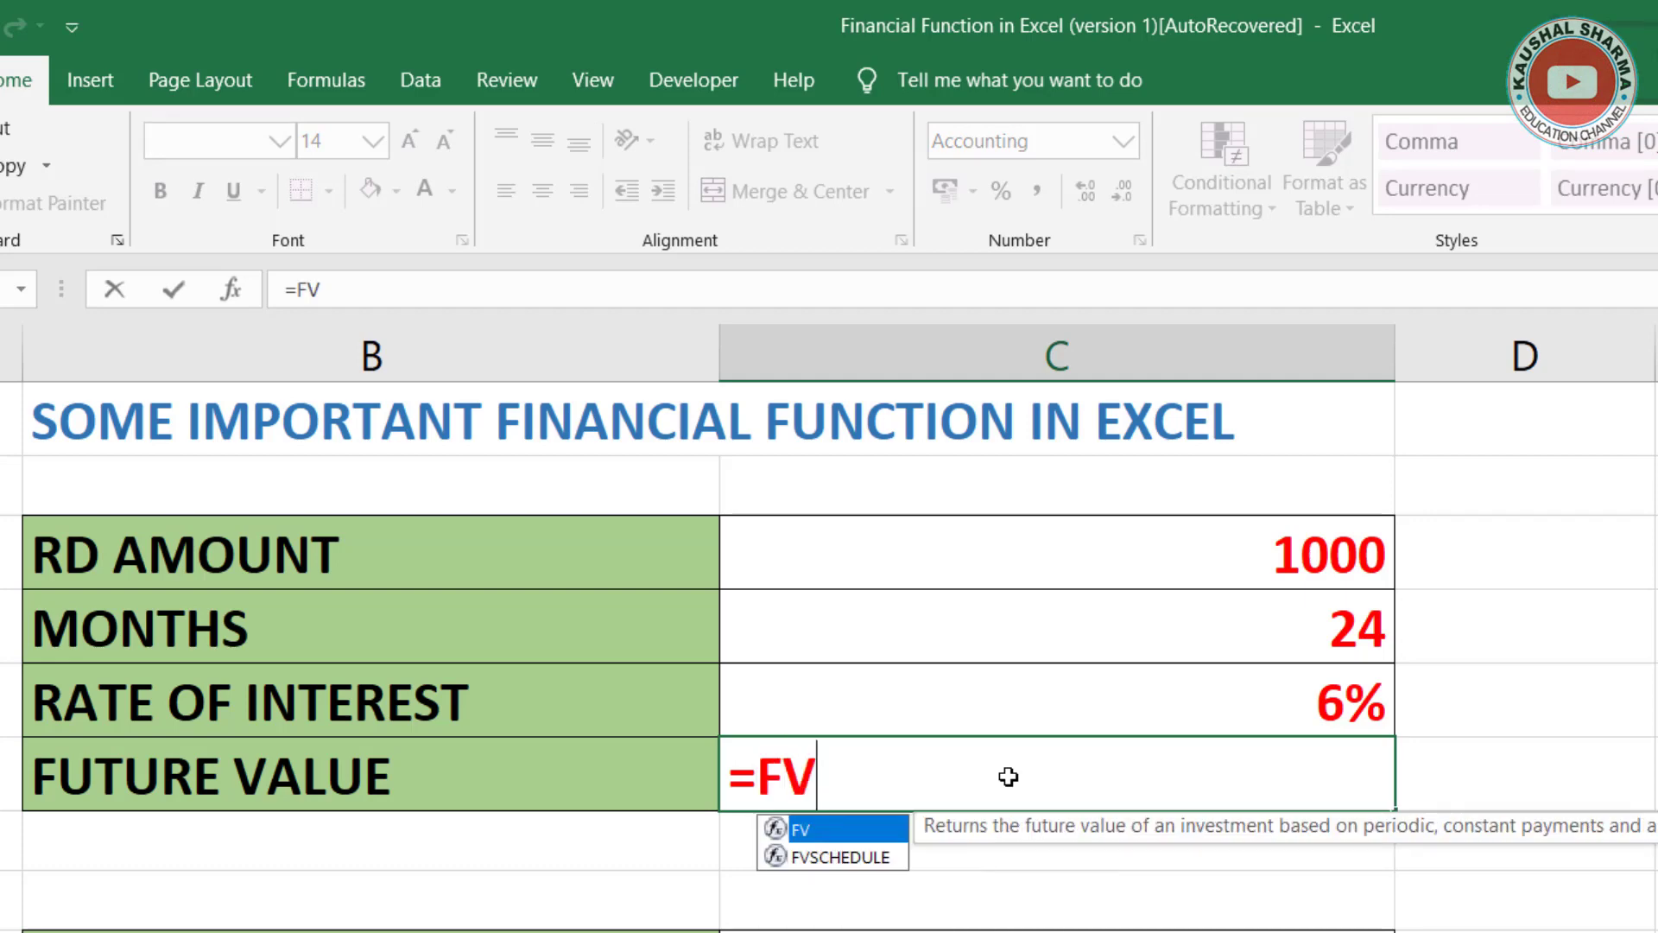
pyautogui.write('(')
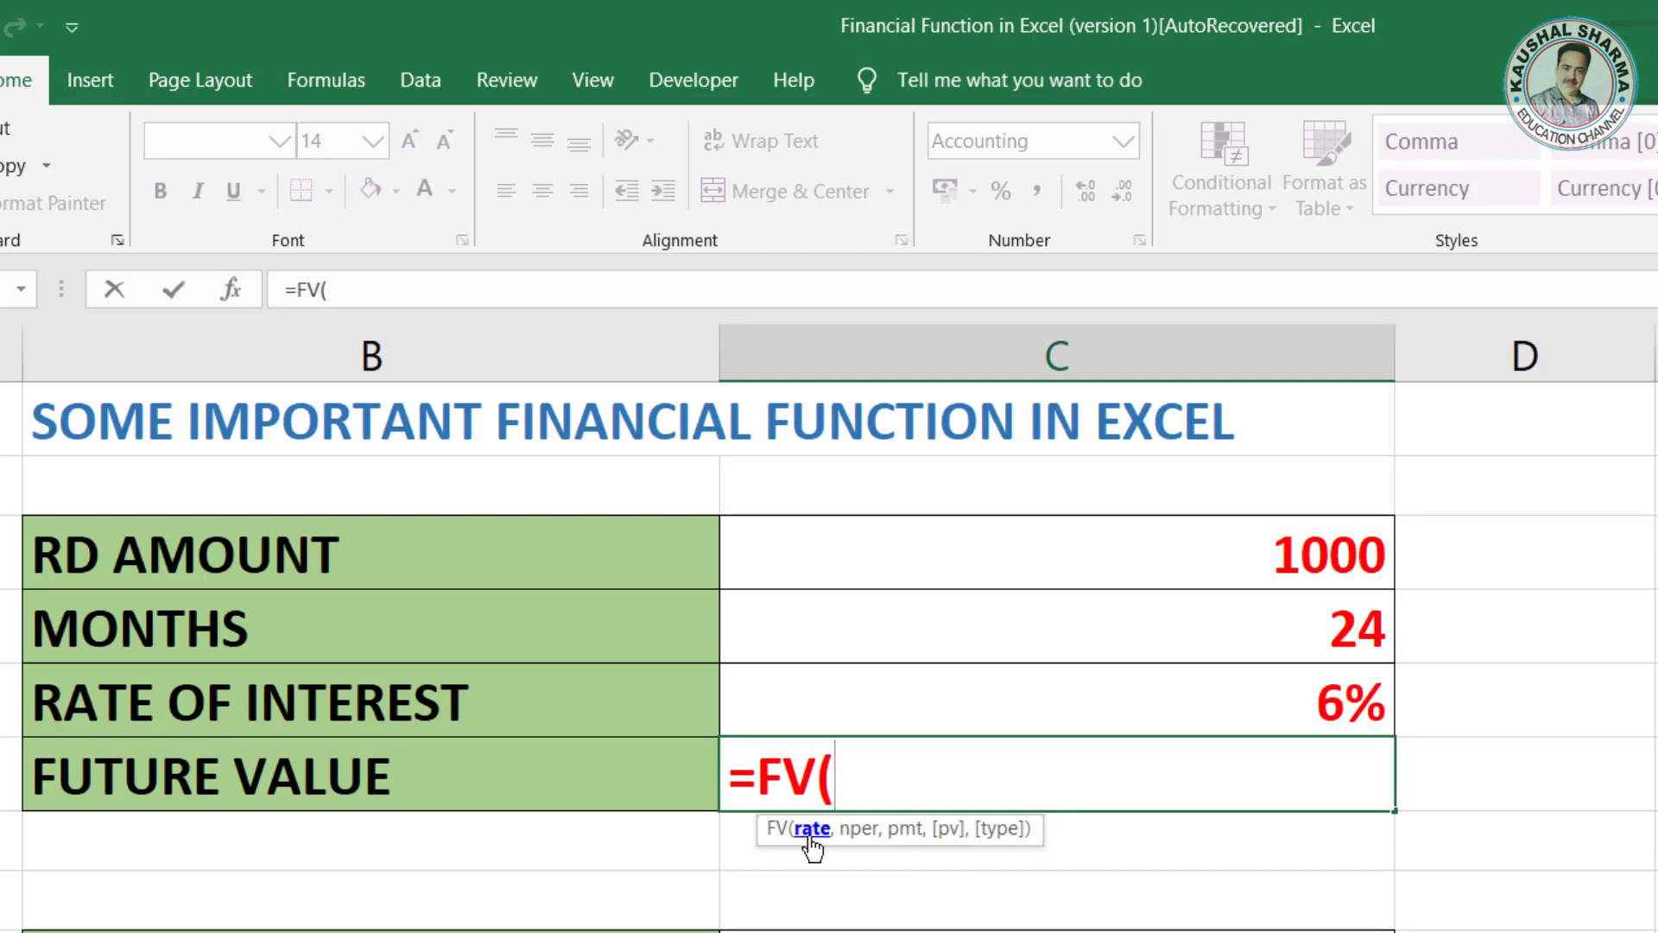
pyautogui.click(1068, 690)
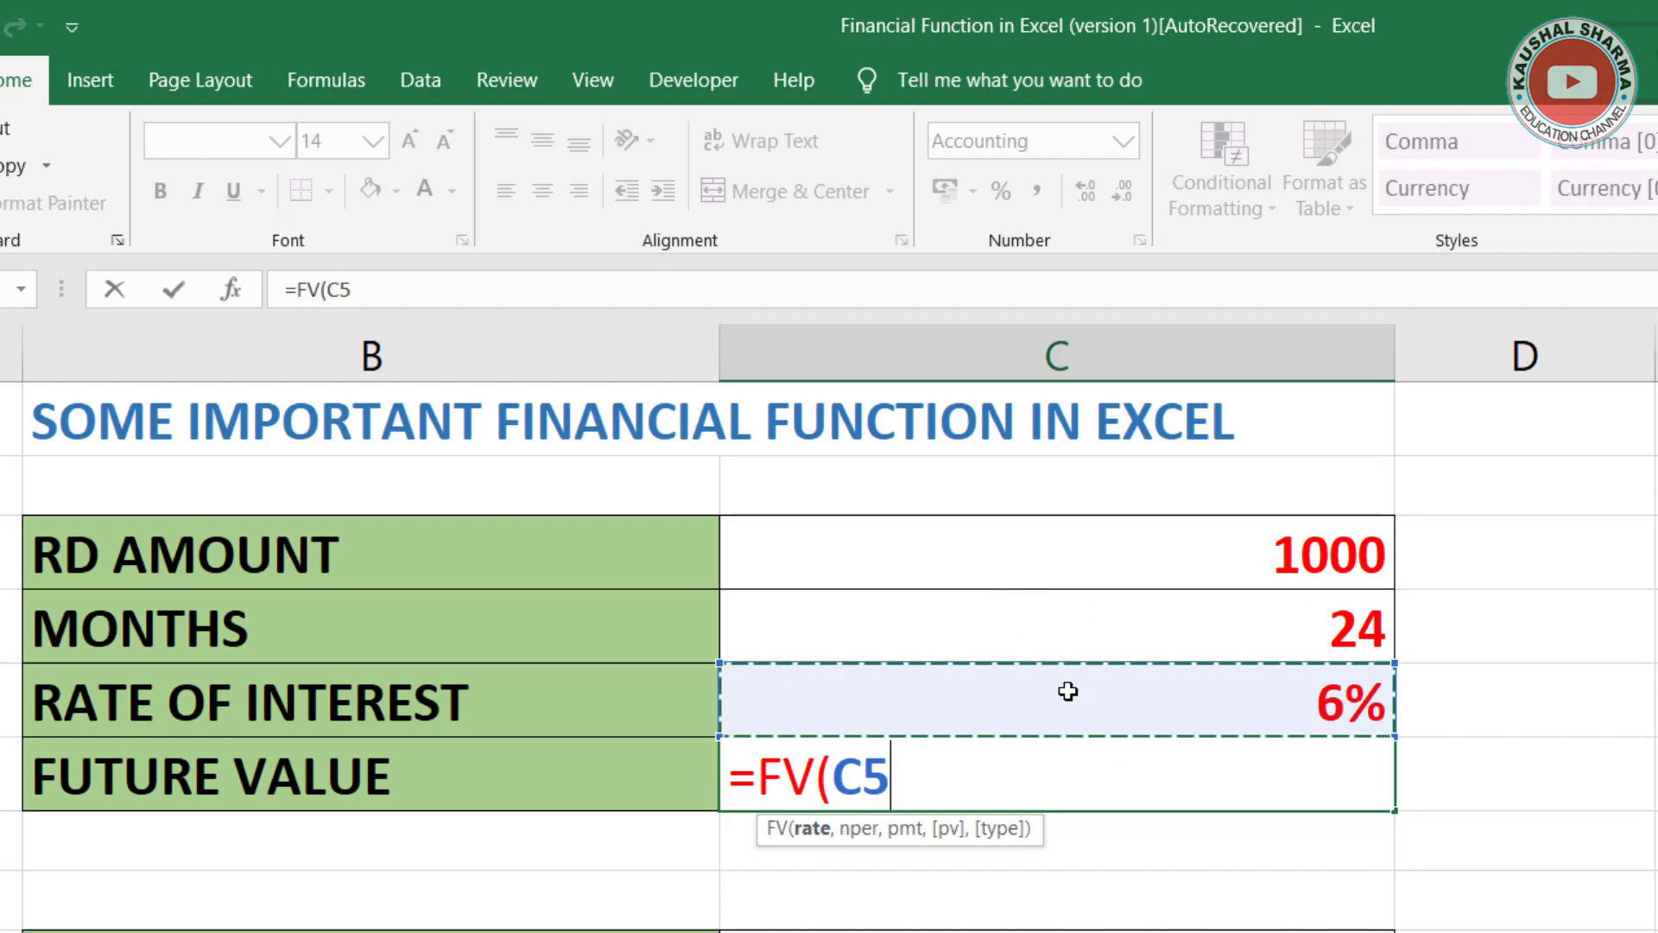
pyautogui.write('/')
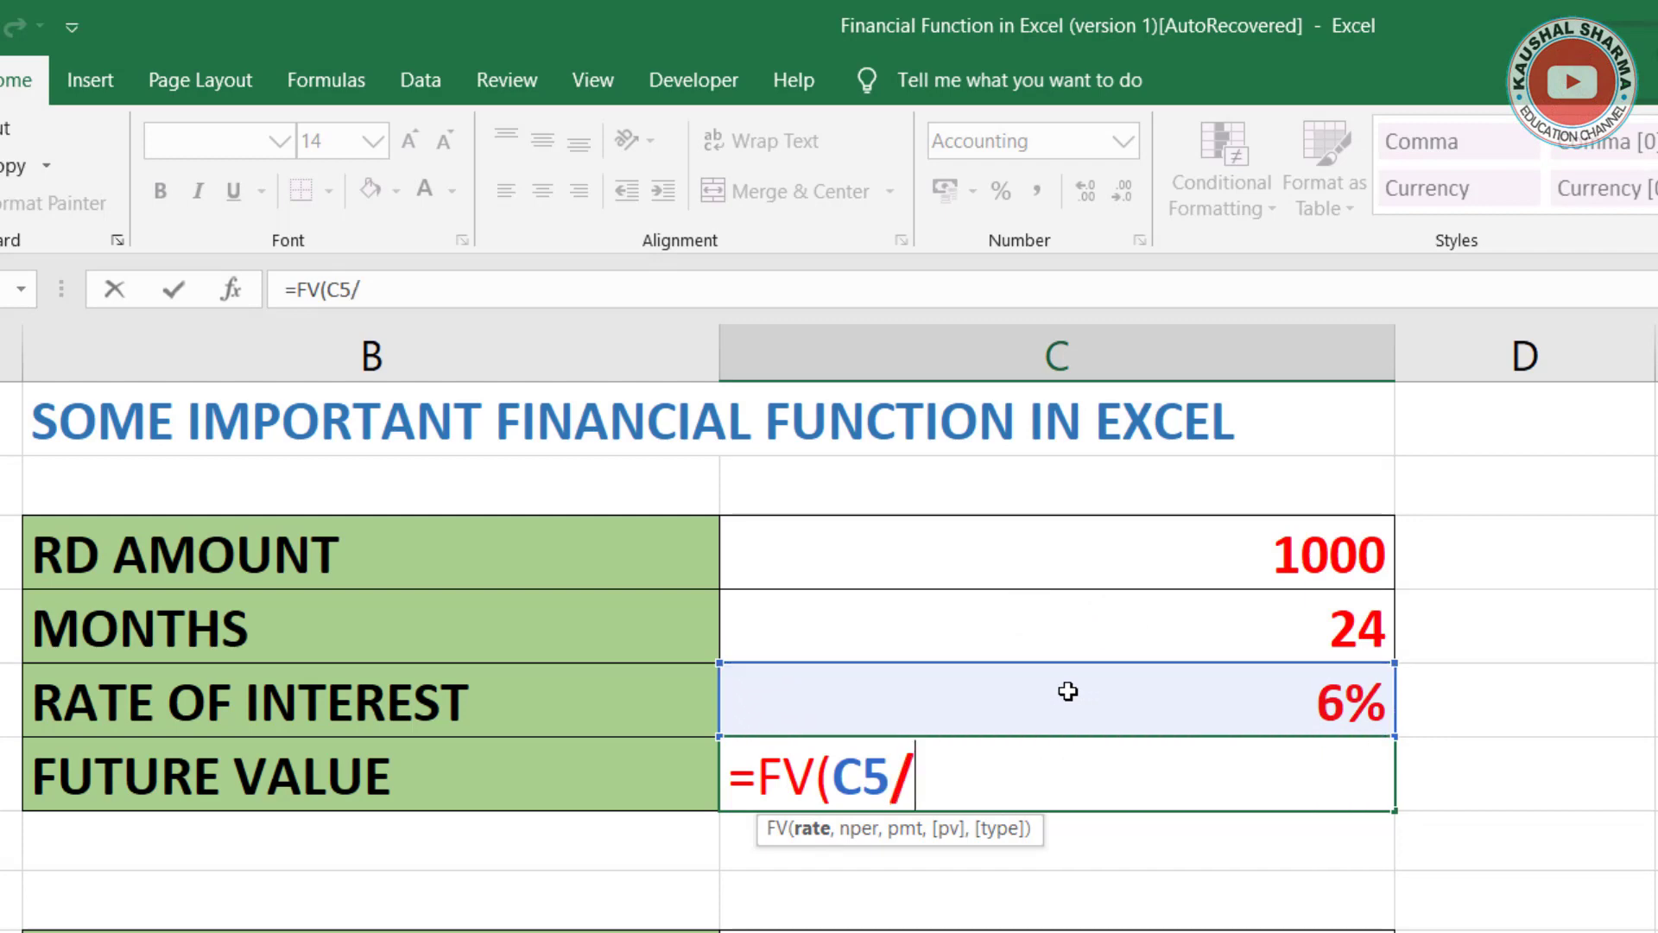
pyautogui.write('12,')
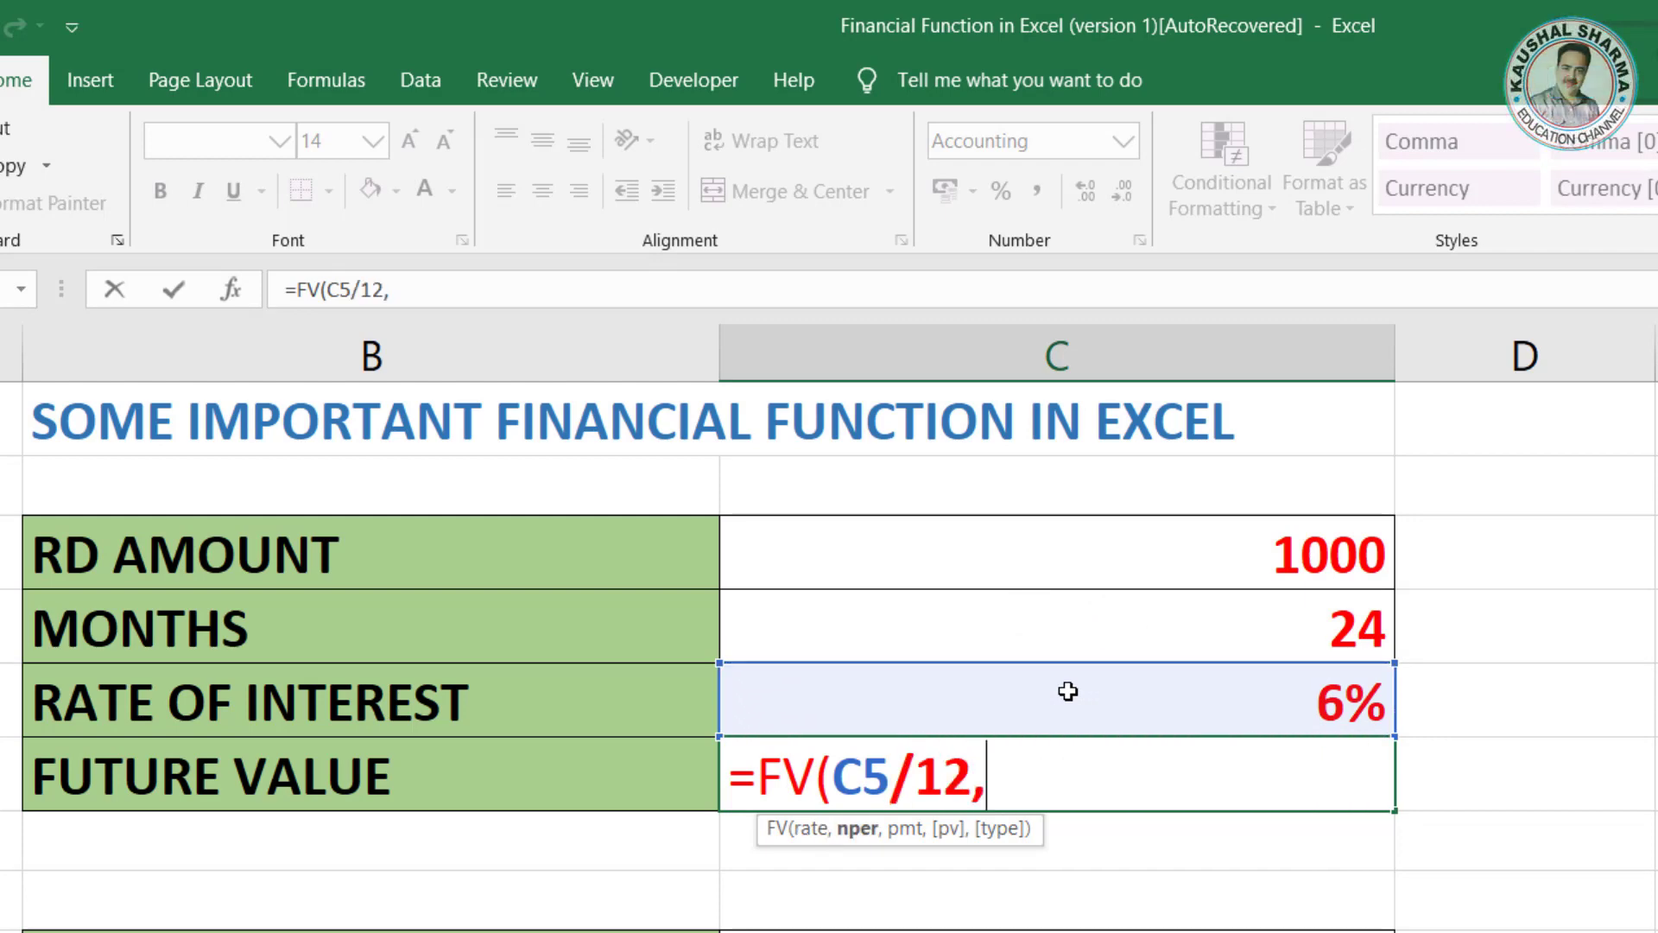
pyautogui.click(1214, 622)
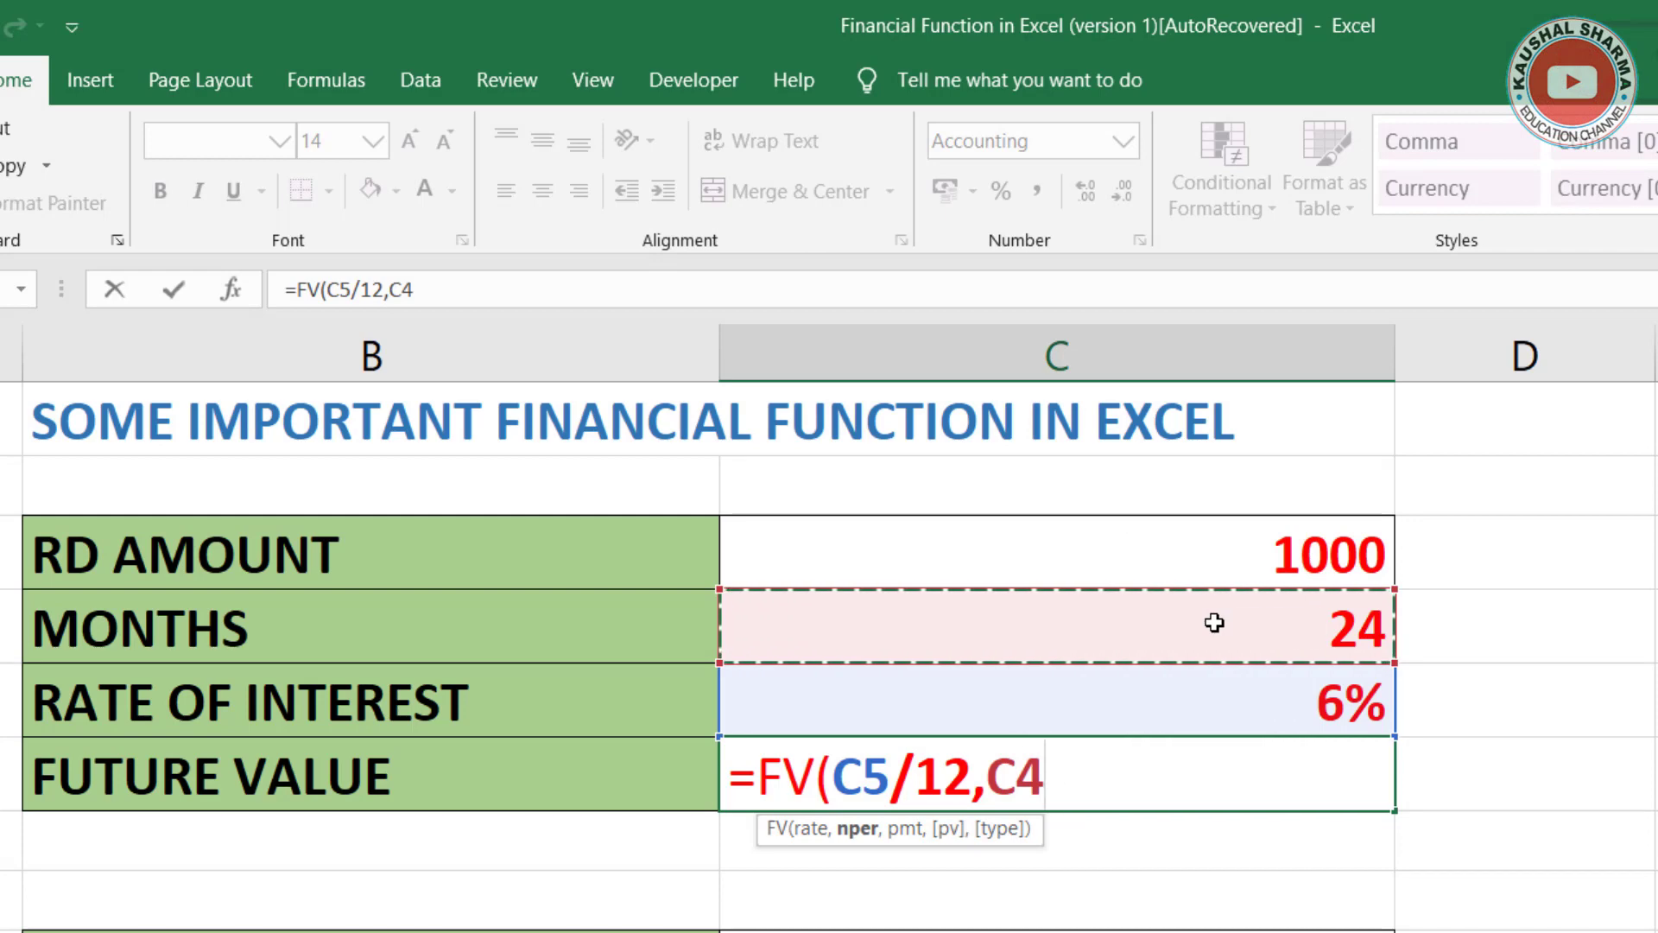
pyautogui.write(',-')
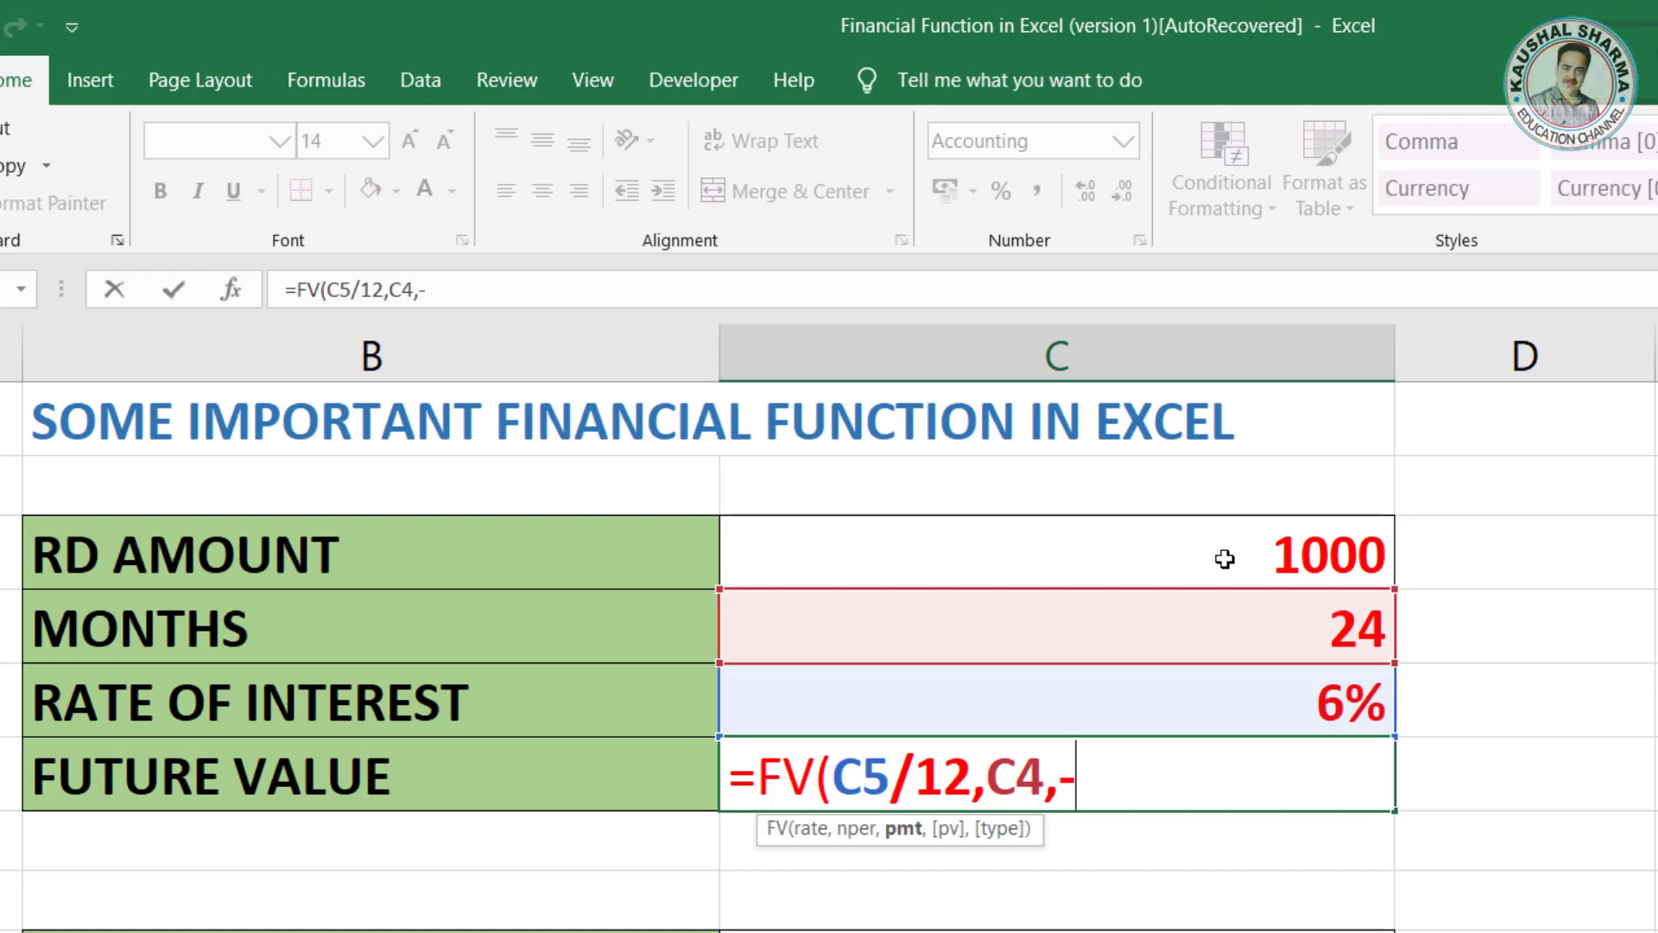
pyautogui.click(1225, 558)
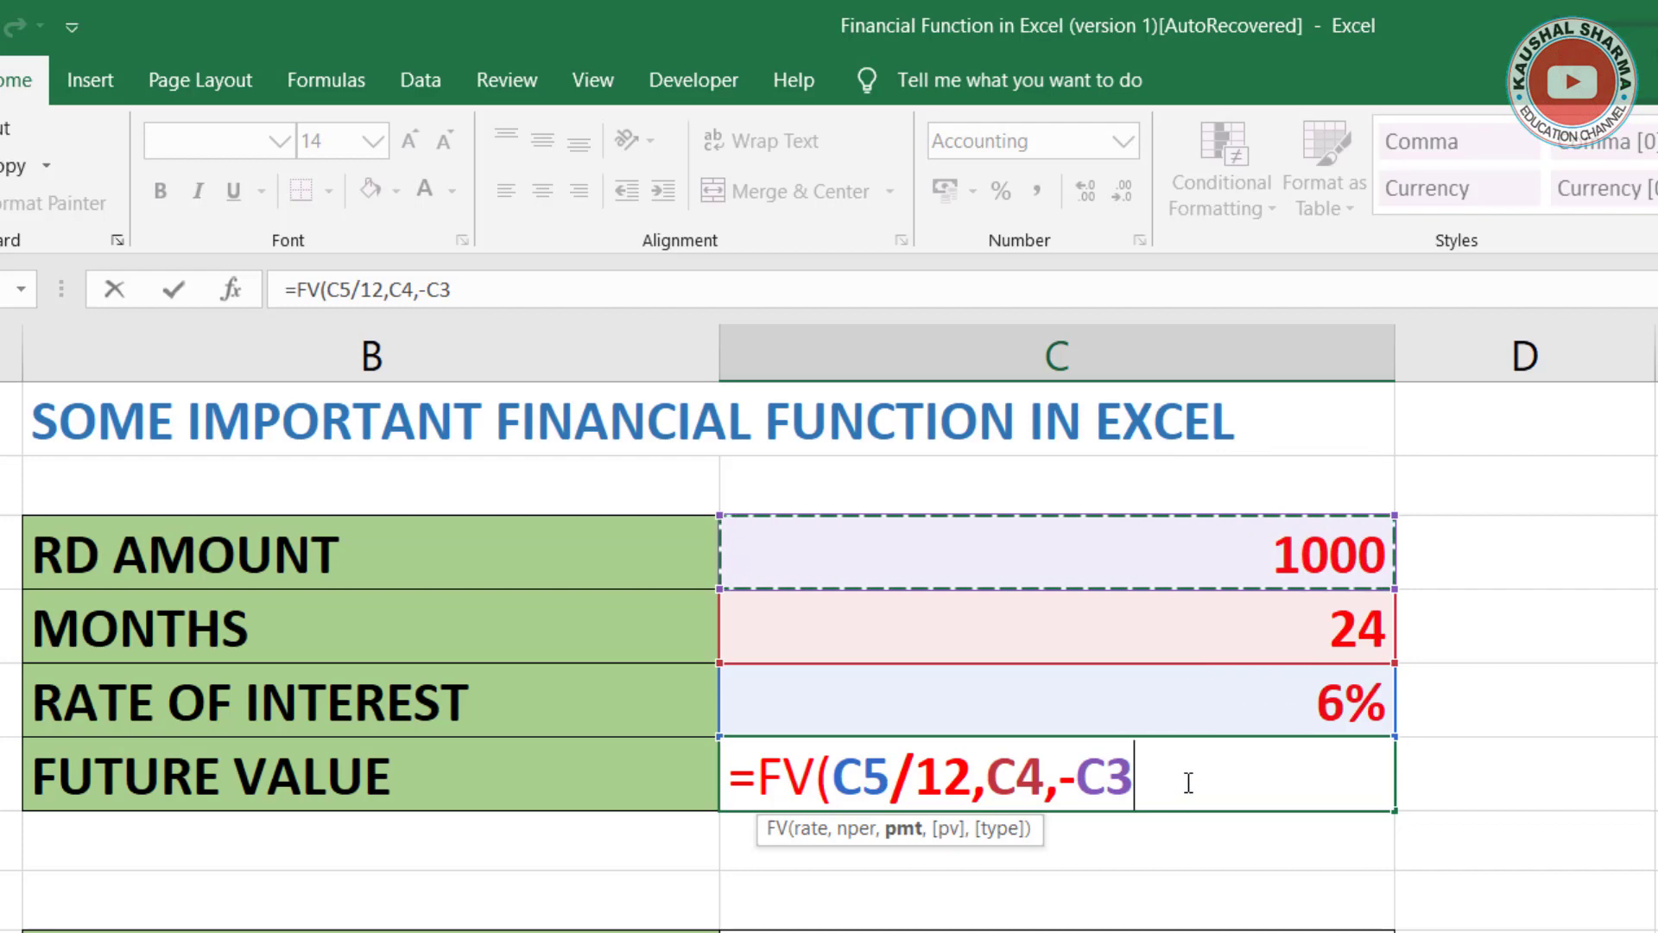
# Step: Complete the RD future value formula with pv left empty and payment type 1, beginning of the period, and enter it
pyautogui.write(',,')
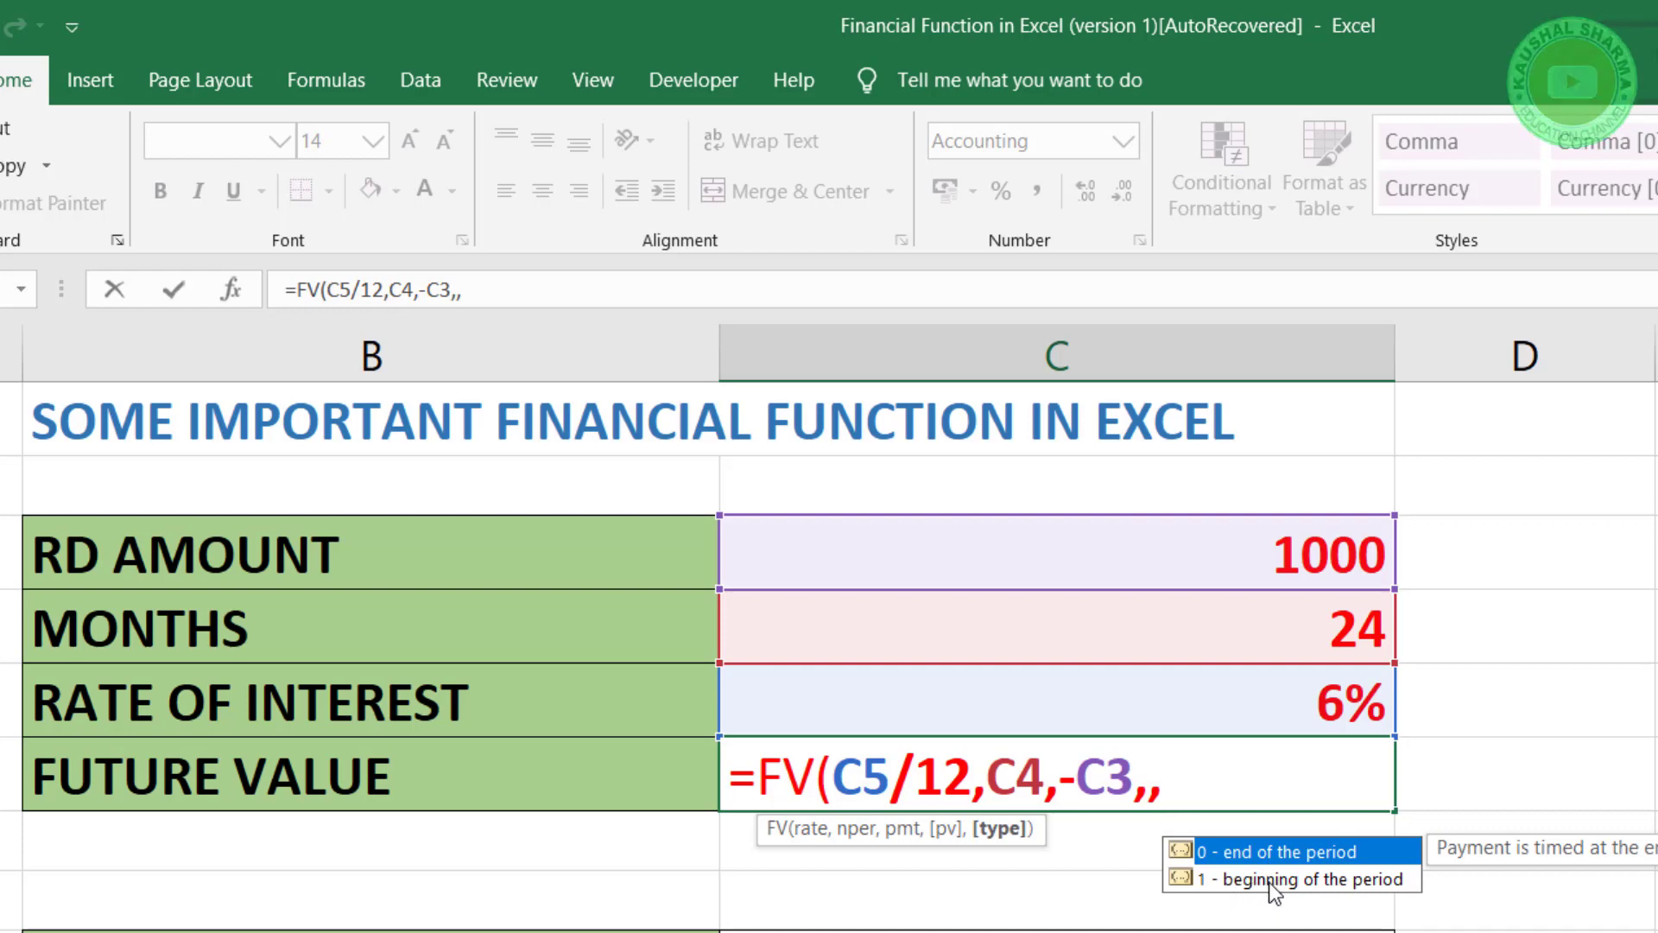
pyautogui.click(1318, 883)
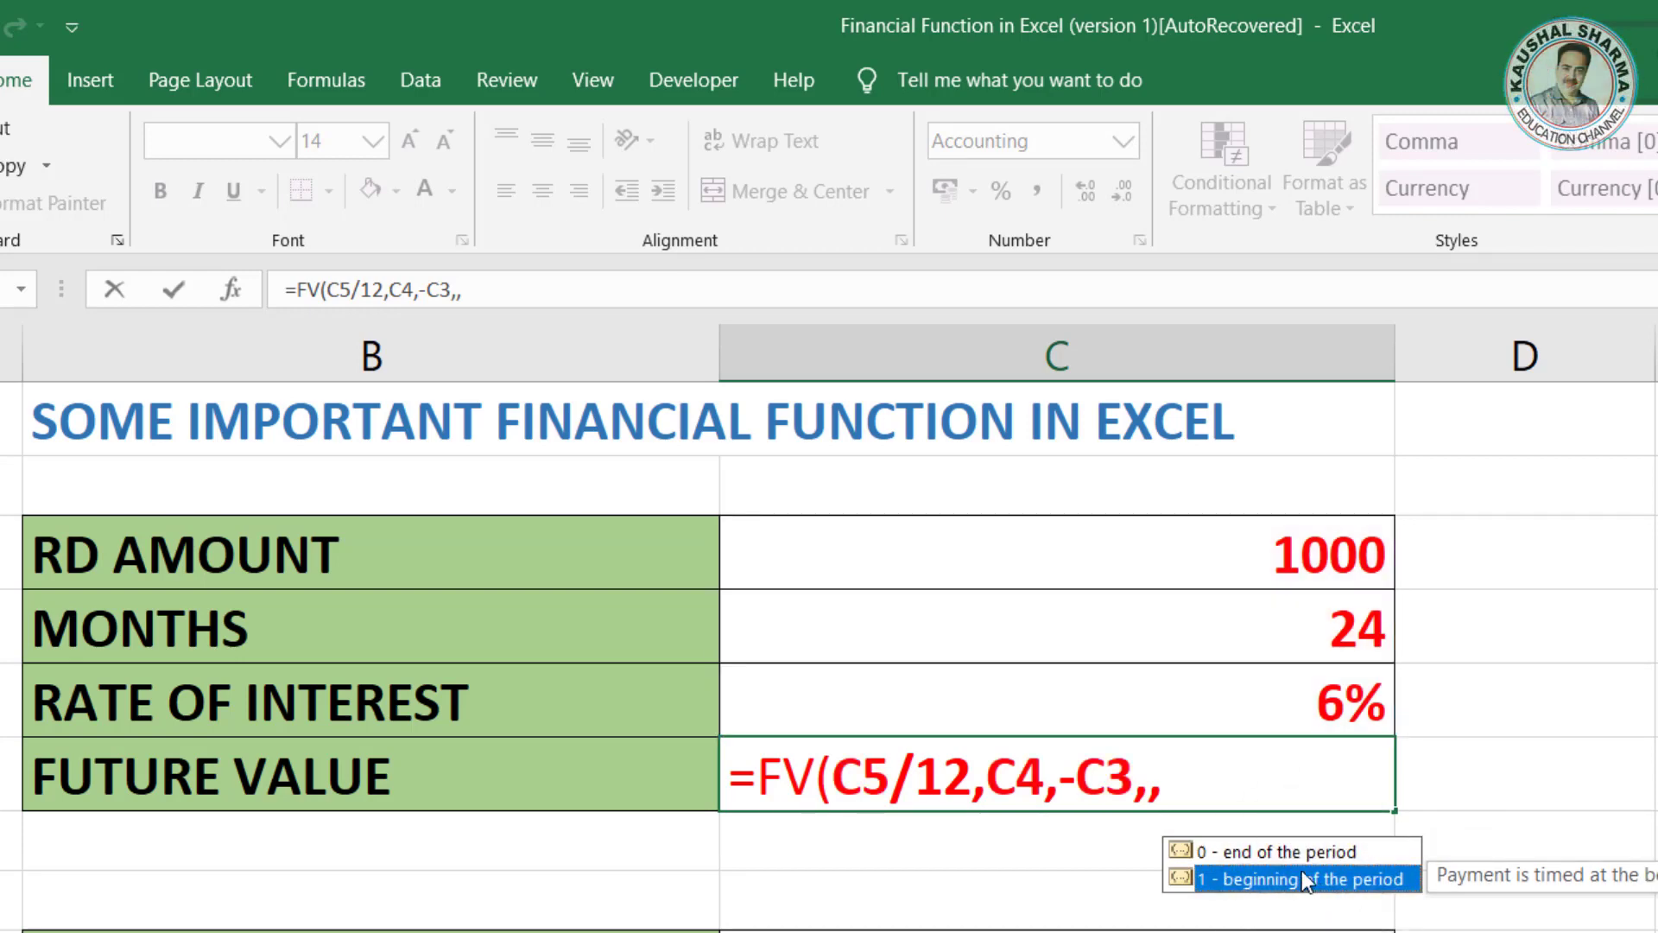
pyautogui.click(1298, 853)
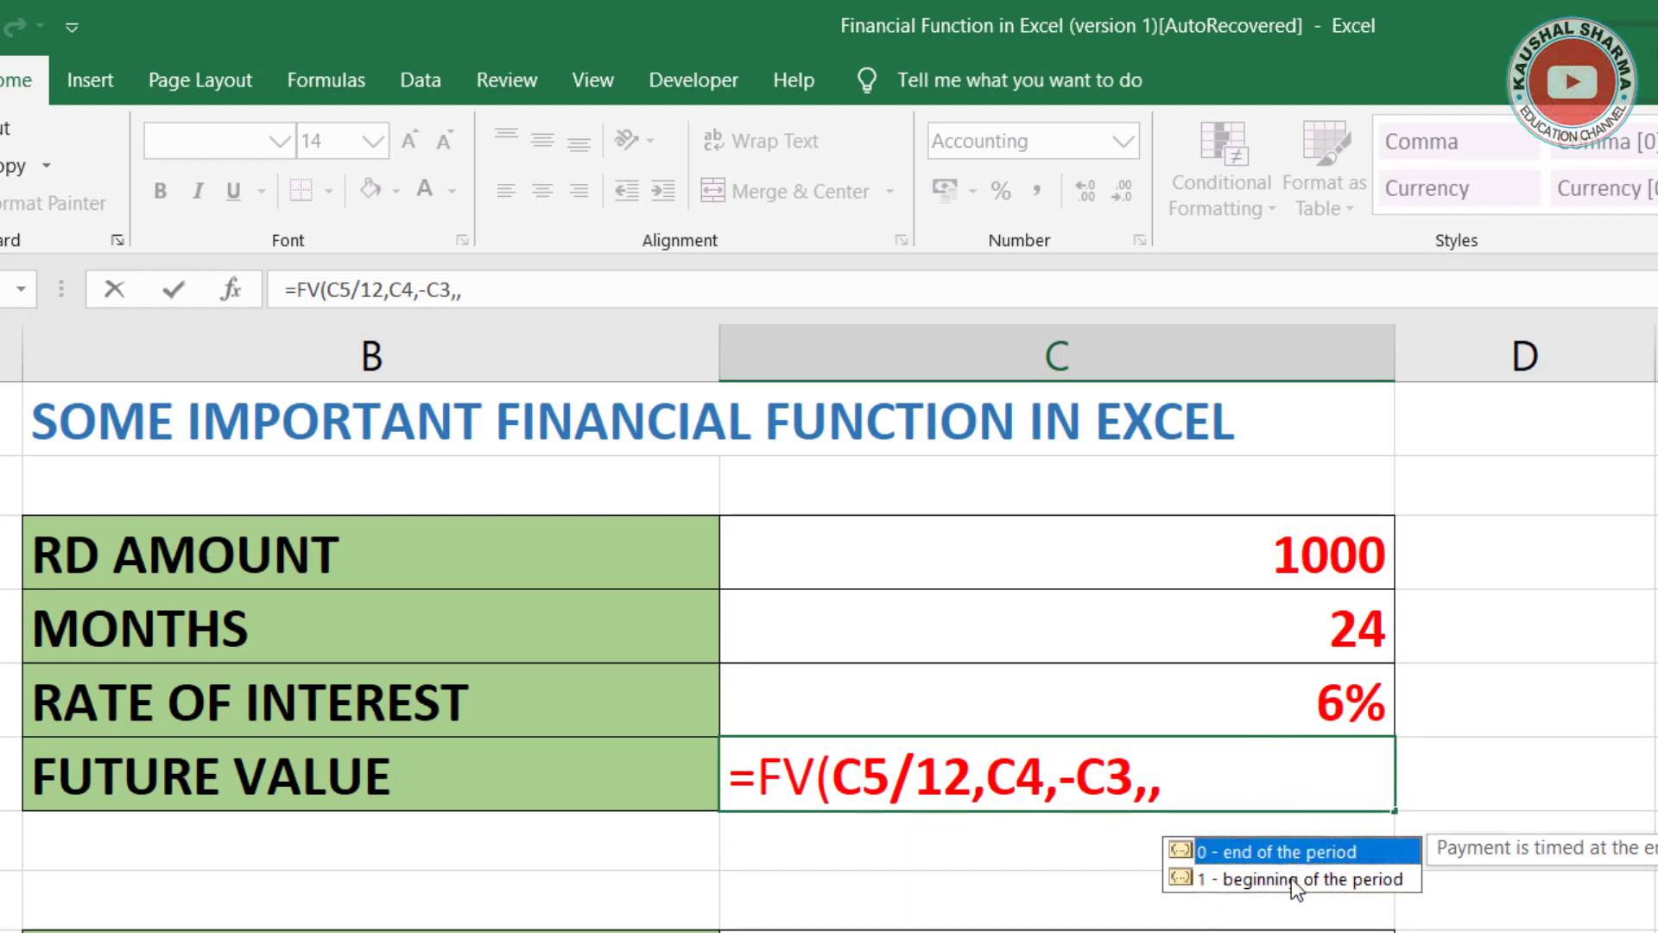
pyautogui.click(1292, 879)
pyautogui.click(1230, 788)
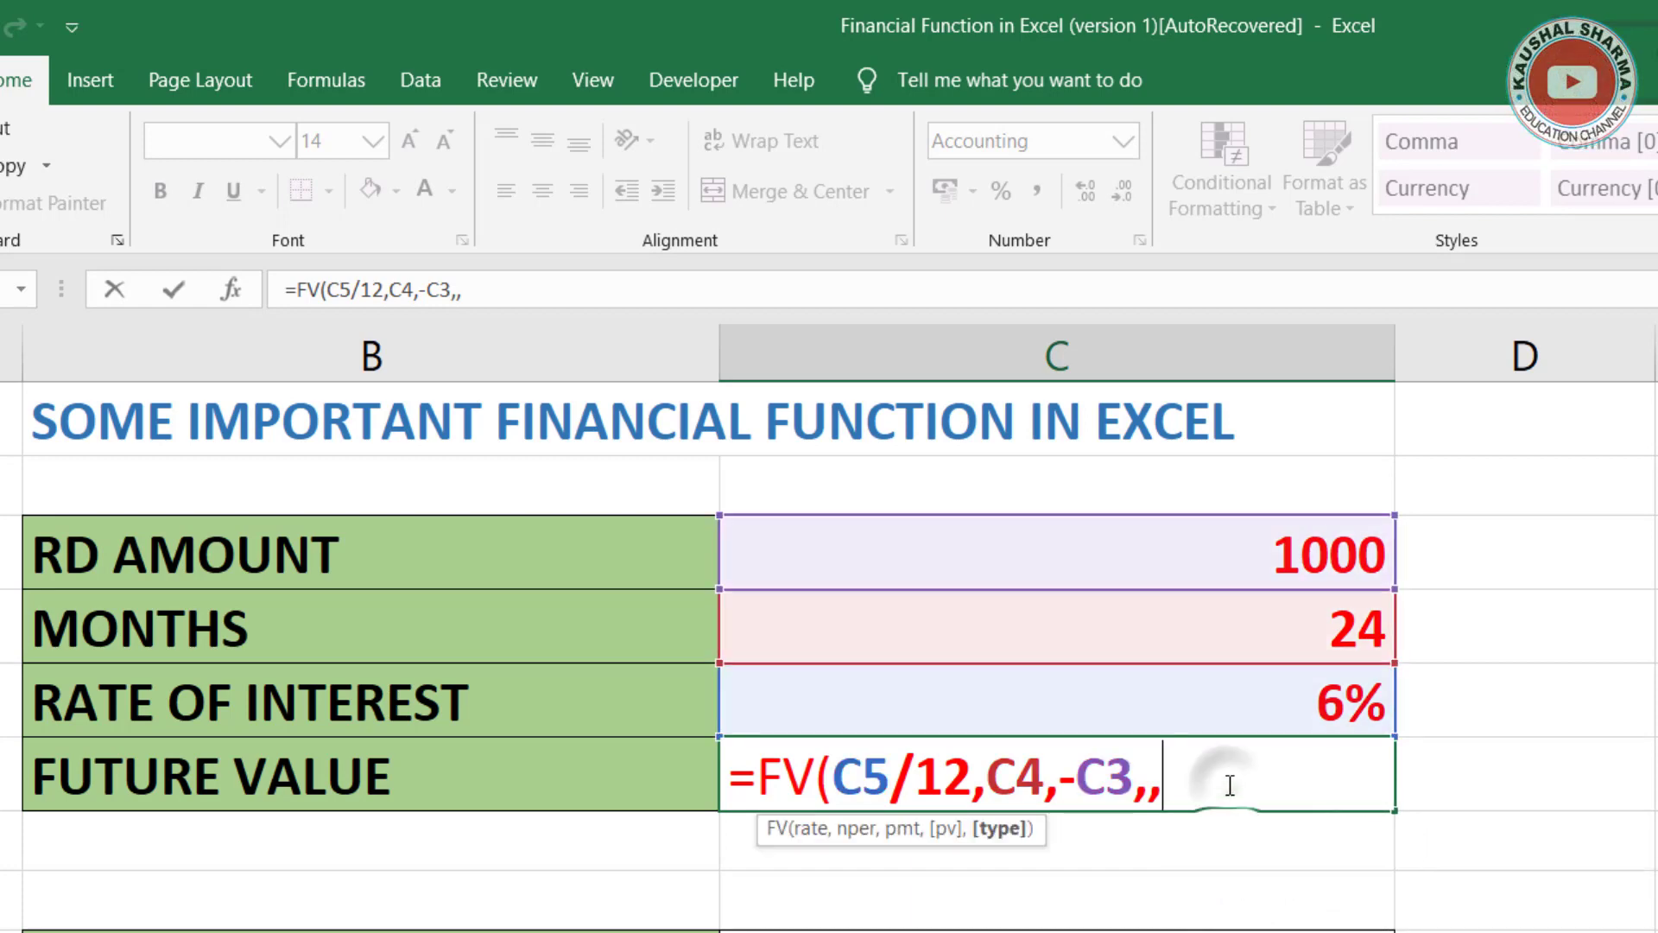
pyautogui.write('1)')
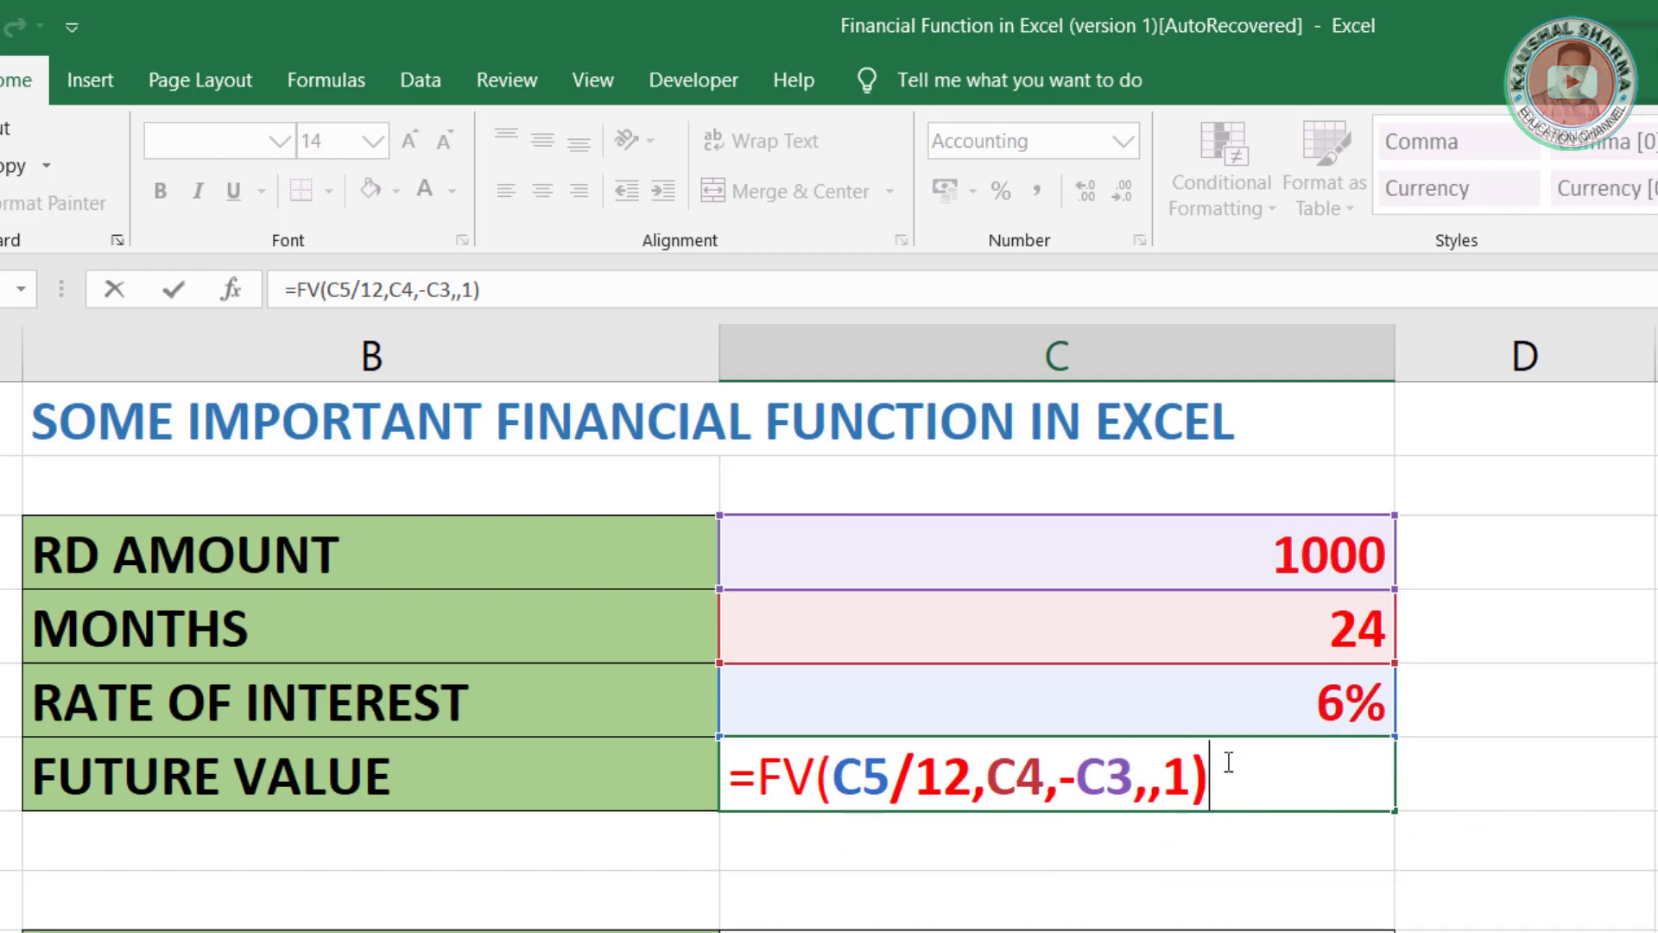
pyautogui.press('Return')
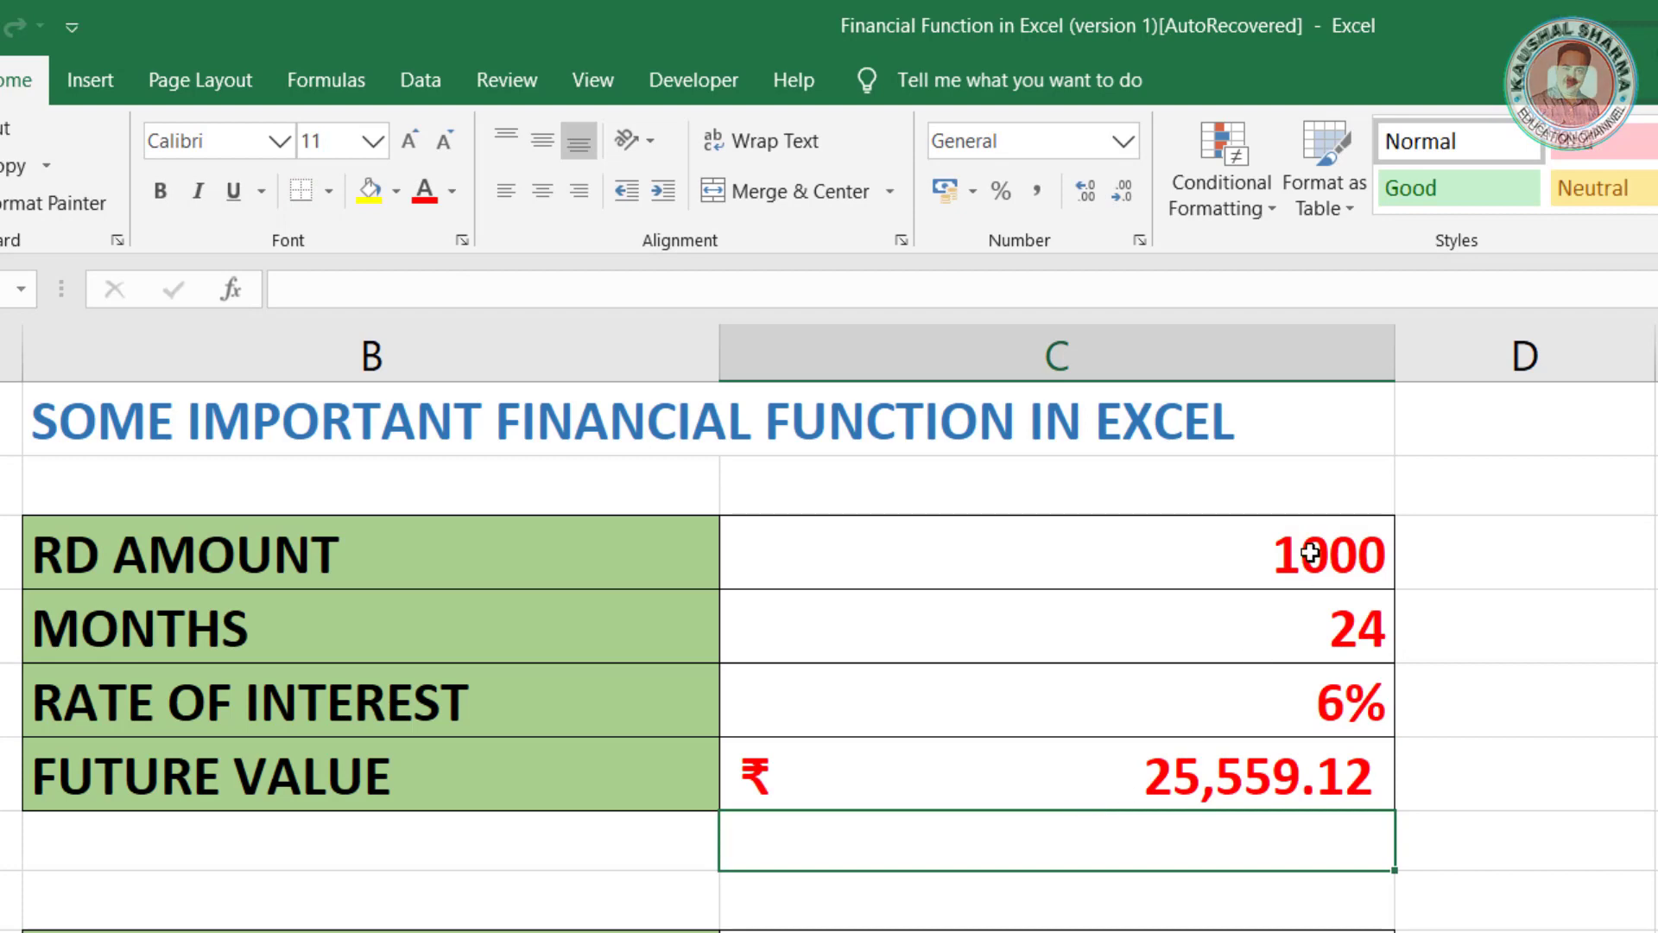
pyautogui.click(1300, 548)
pyautogui.click(1244, 624)
pyautogui.click(1288, 706)
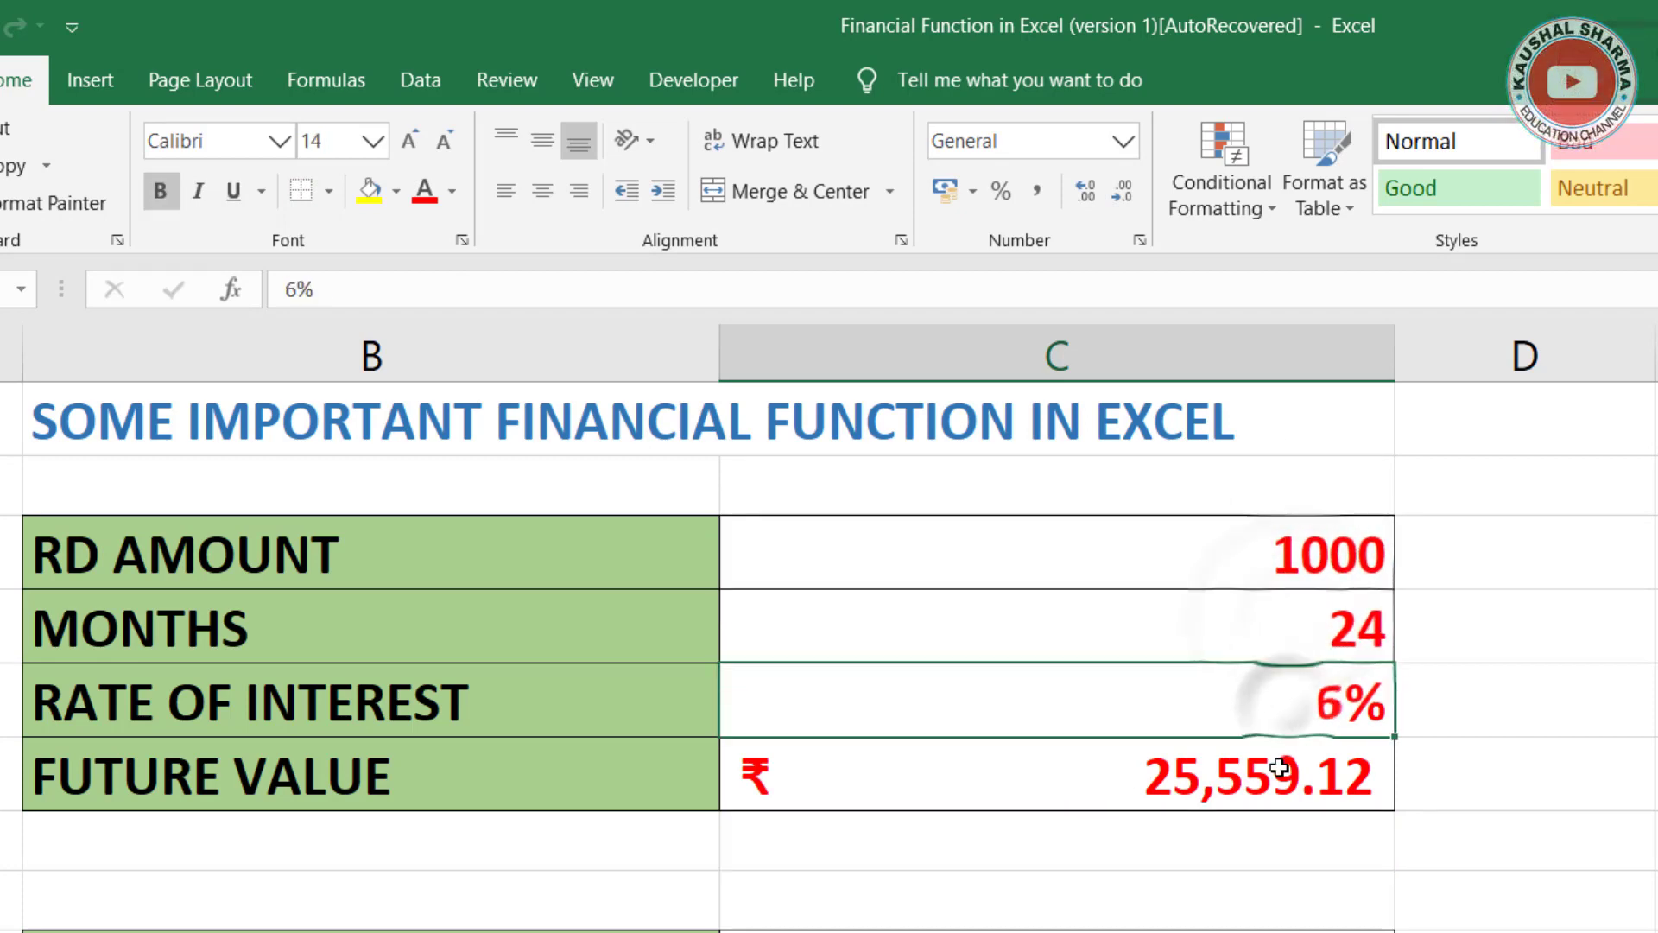
pyautogui.click(1270, 773)
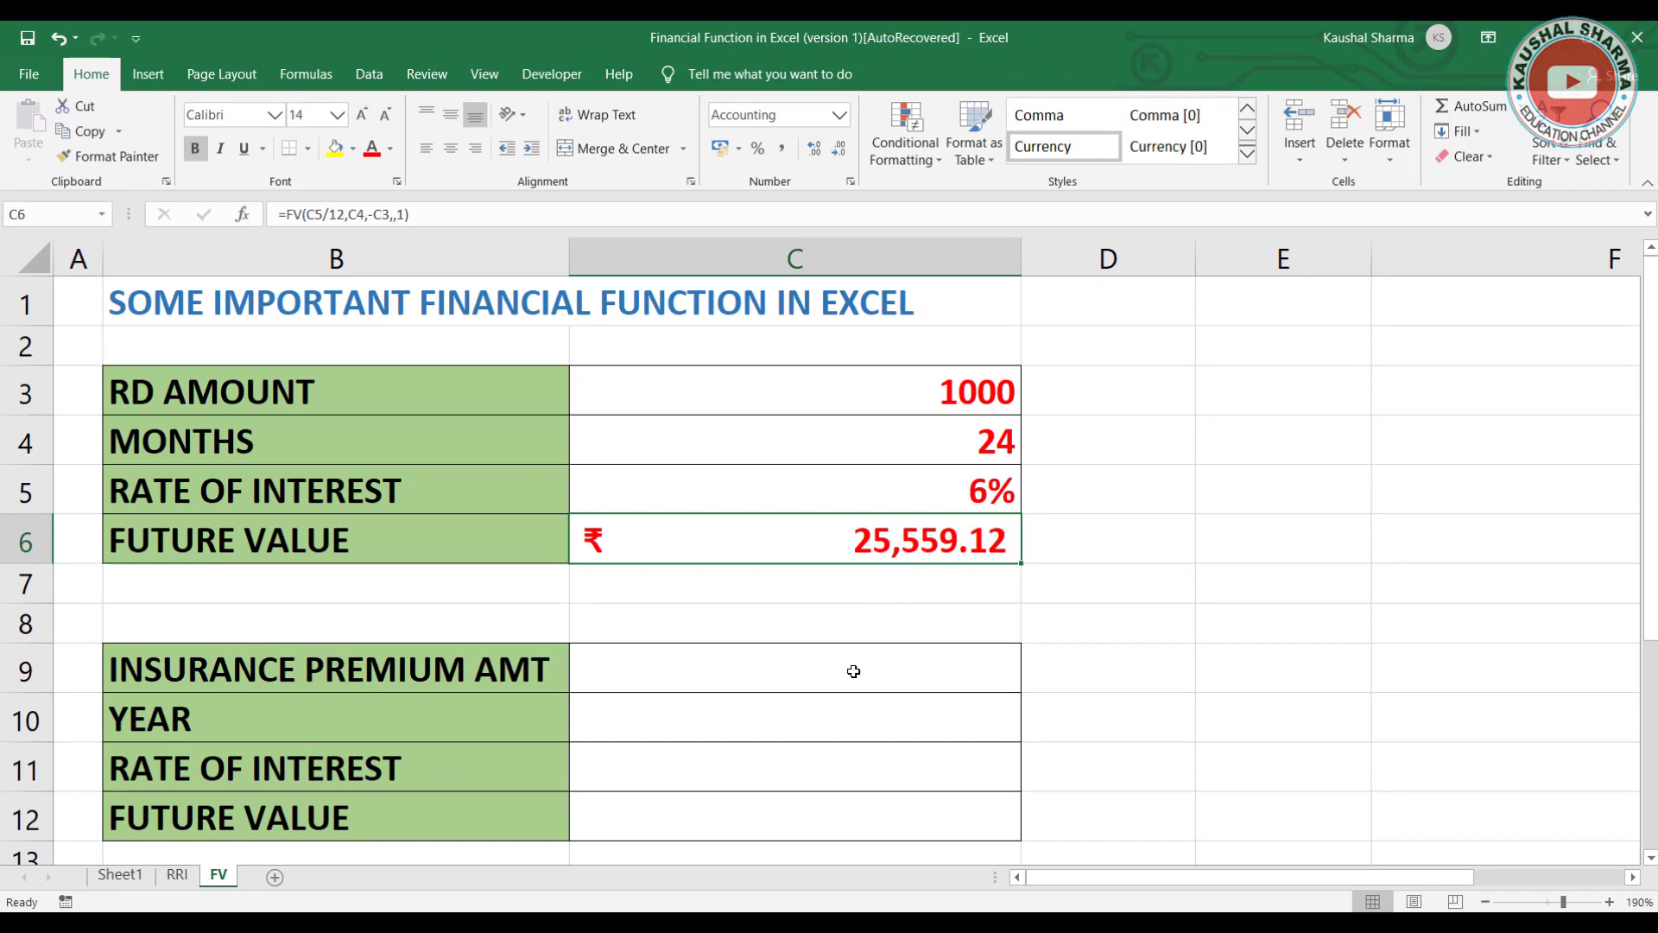
pyautogui.click(940, 580)
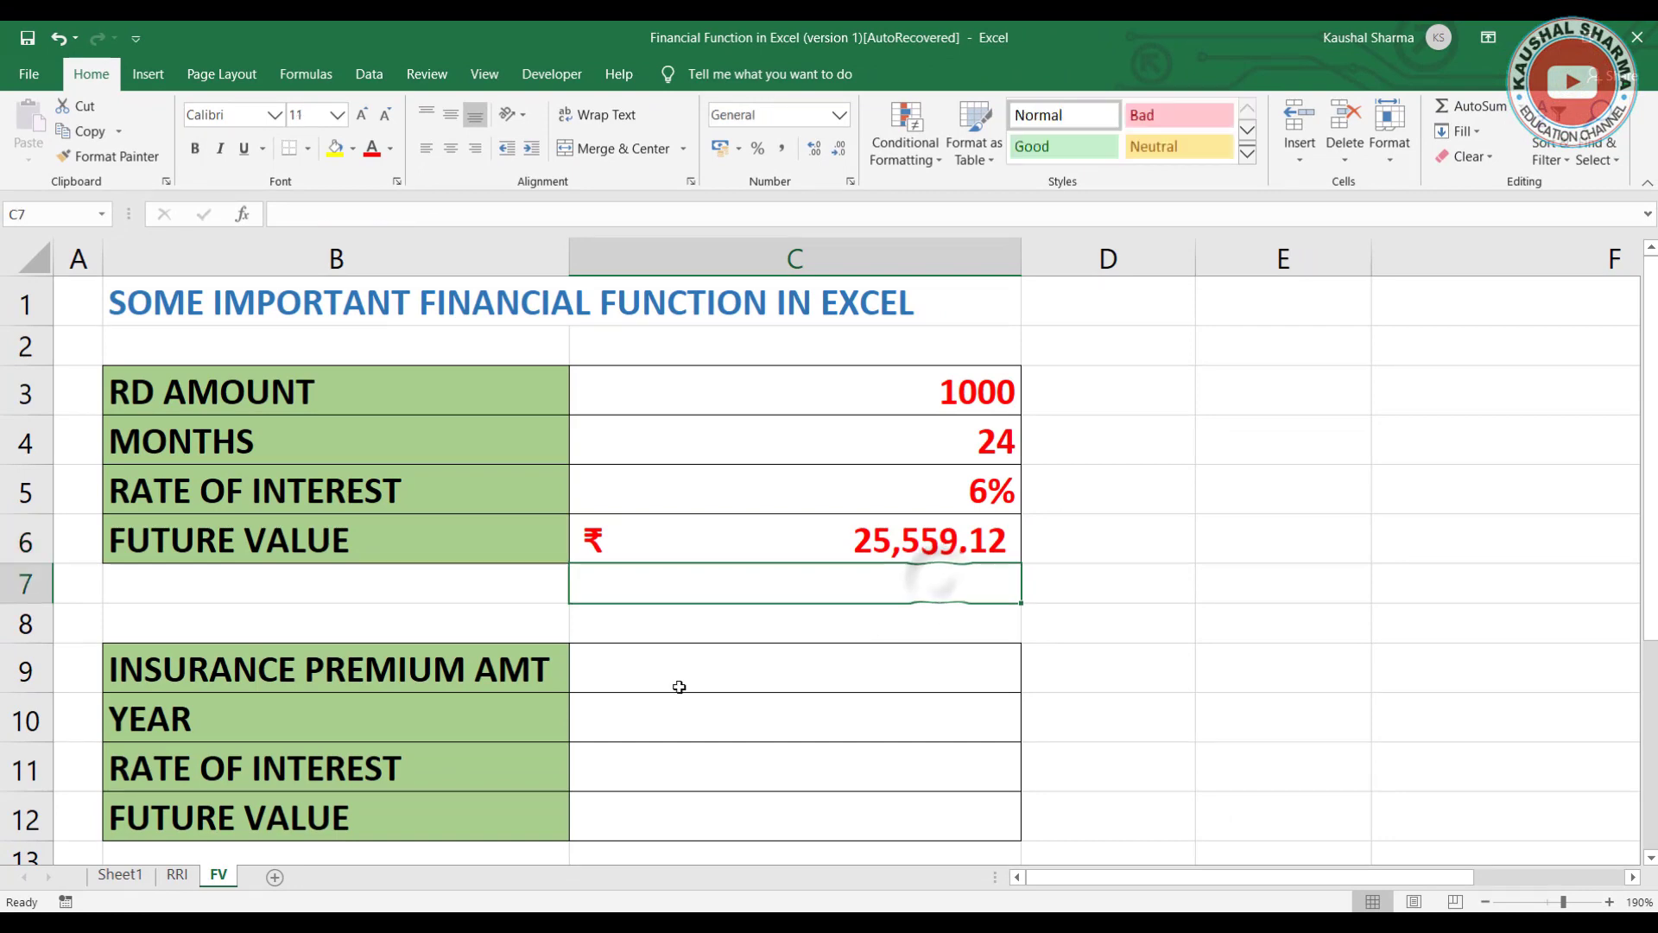
# Step: Fill the insurance table with a premium amount of 8000, 15 for YEAR and a 9% rate of interest
pyautogui.scroll(-2, 689, 673)
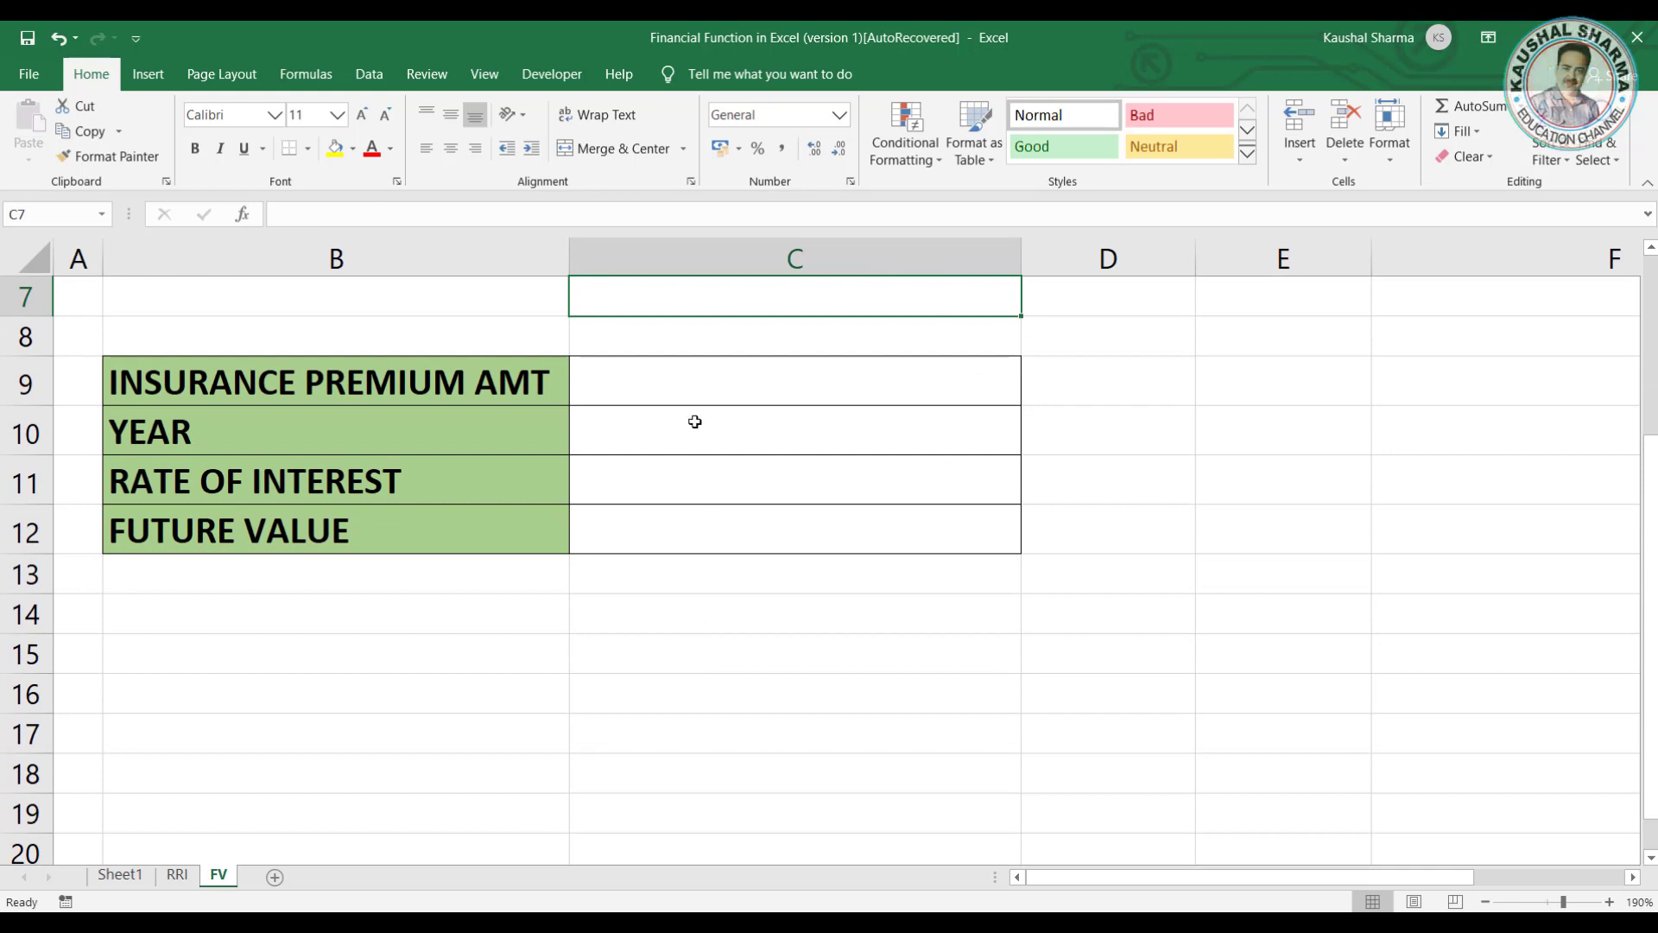
pyautogui.click(700, 381)
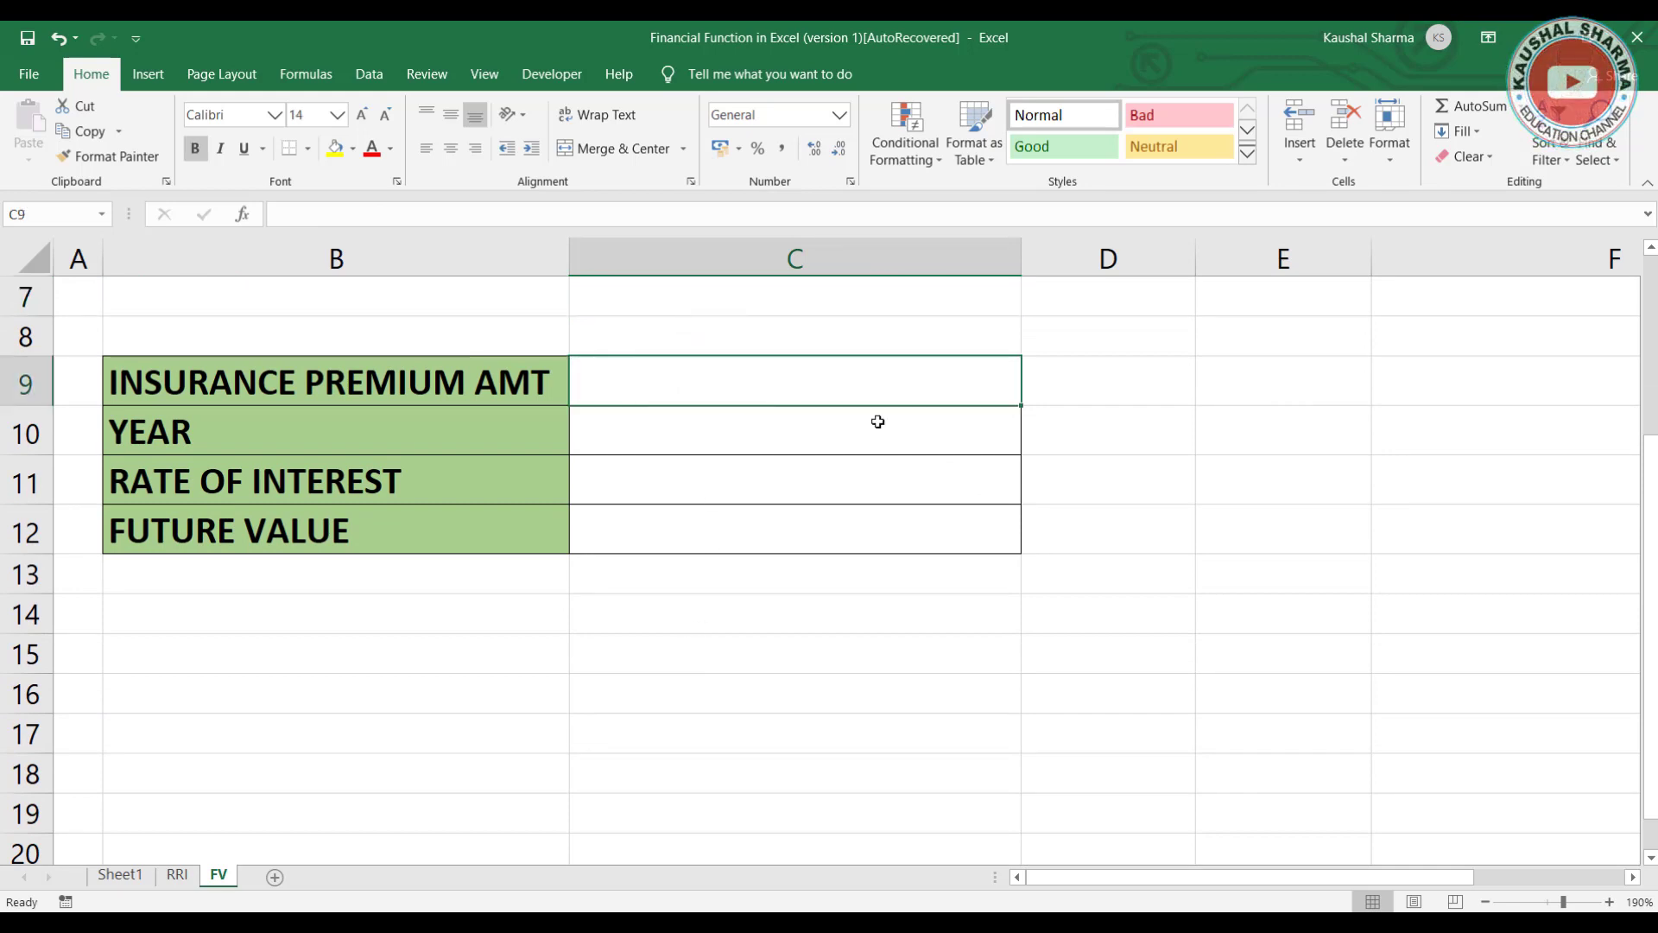
pyautogui.write('8000')
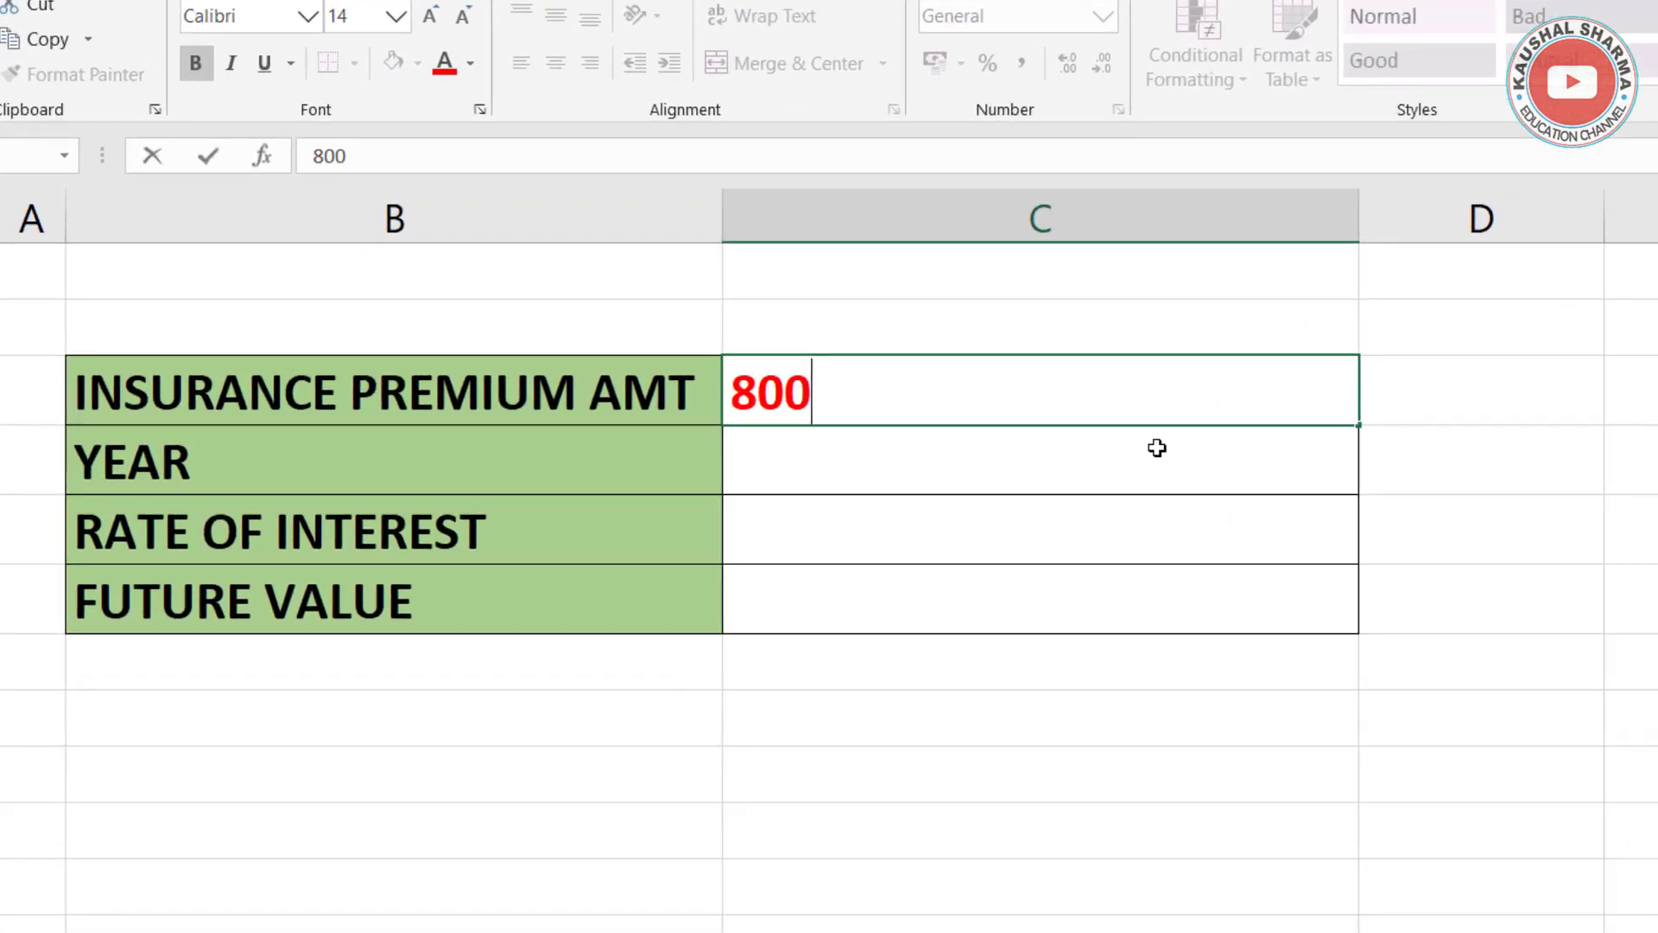
pyautogui.press('Return')
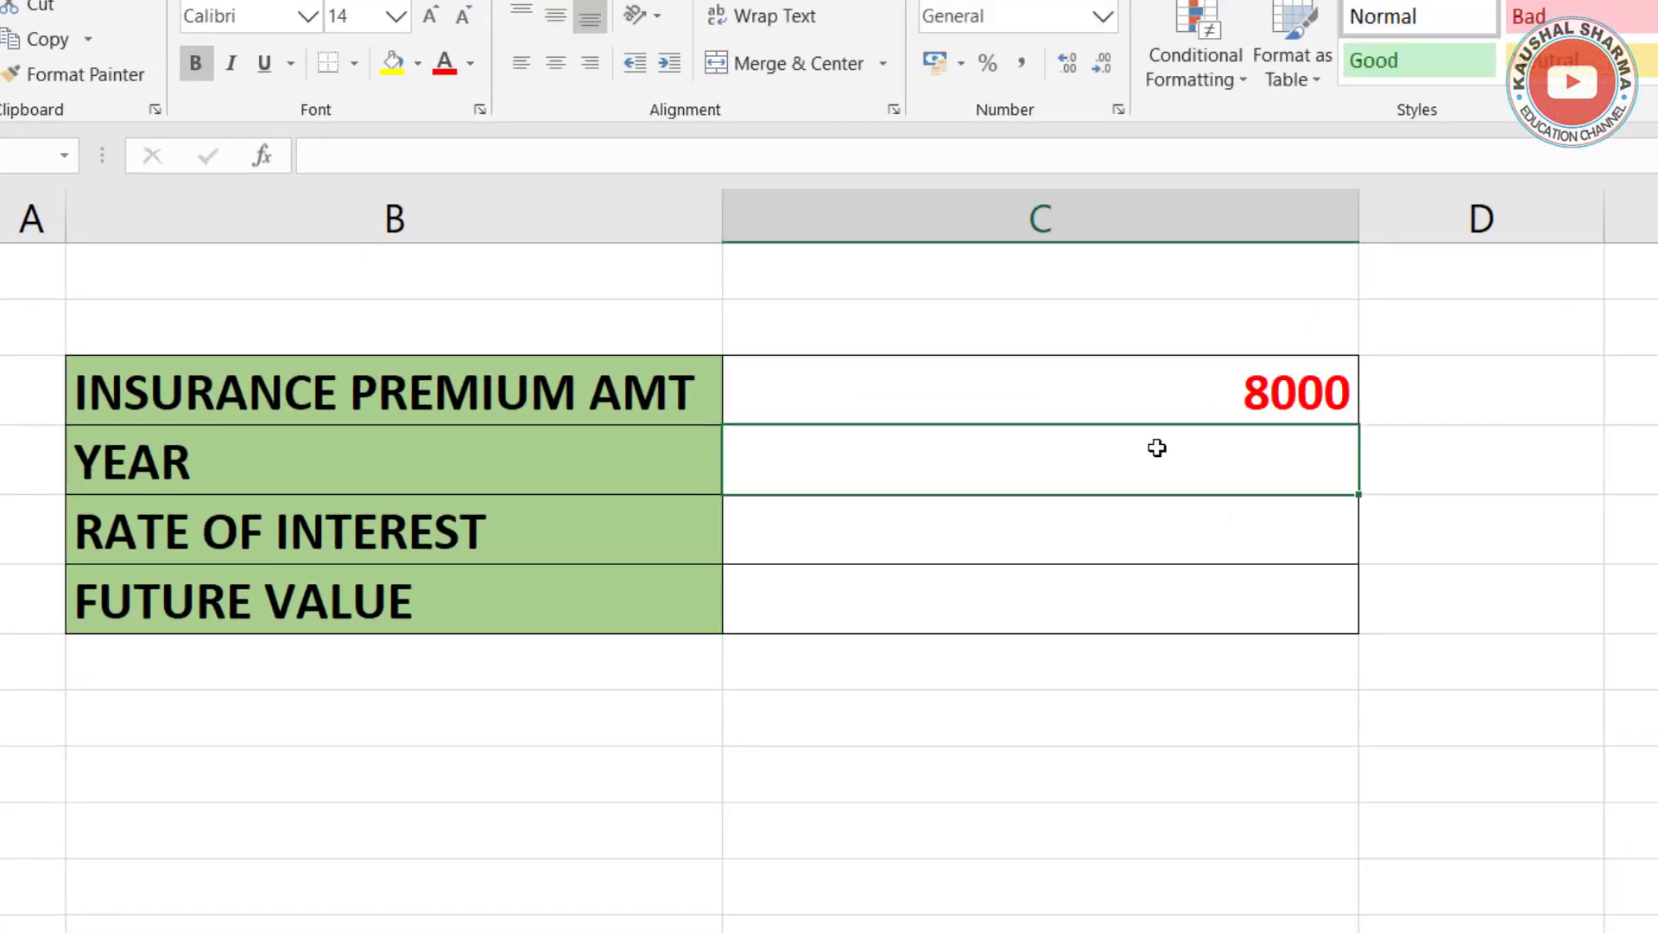
pyautogui.write('15')
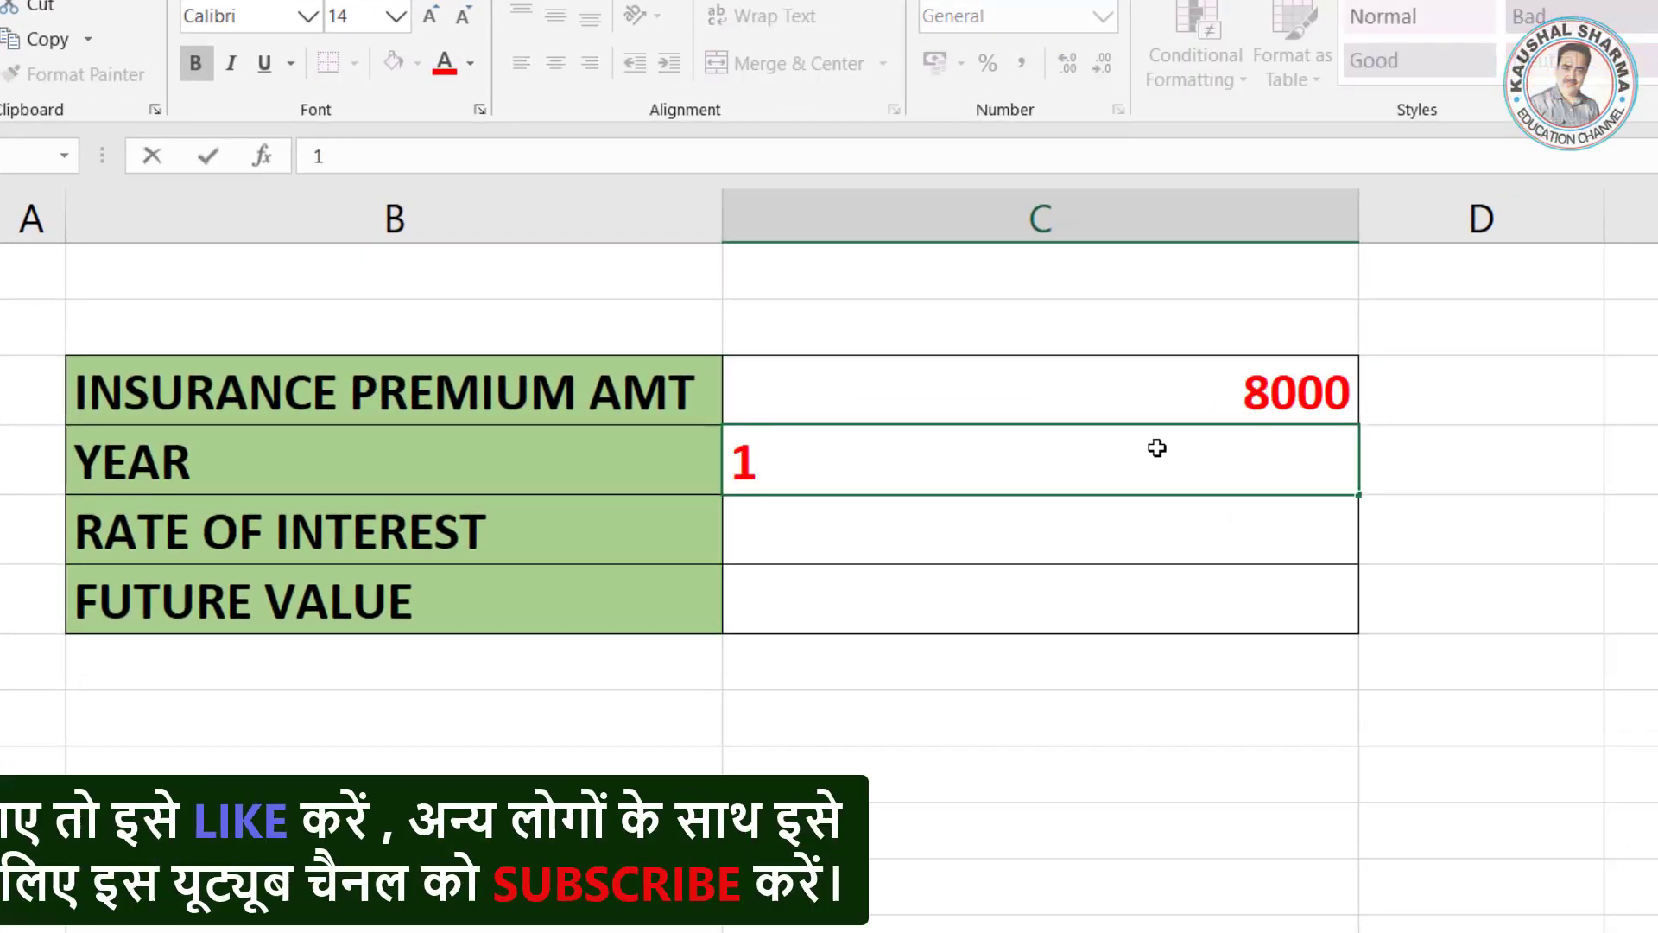
pyautogui.press('Return')
pyautogui.write('9%')
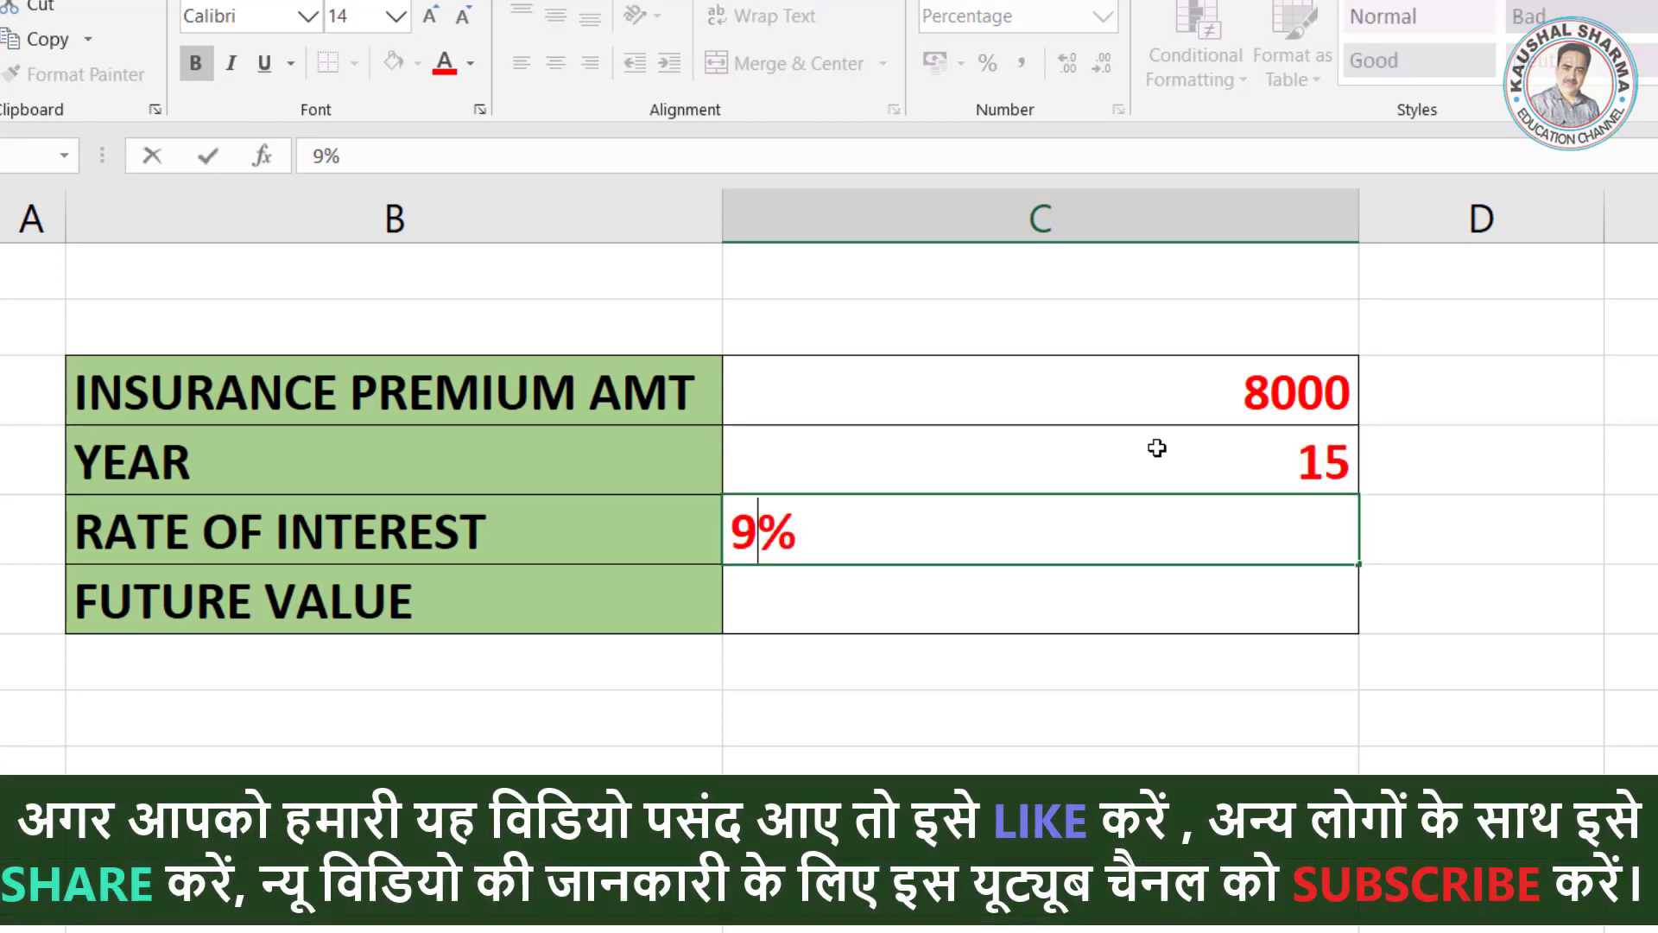
pyautogui.press('Return')
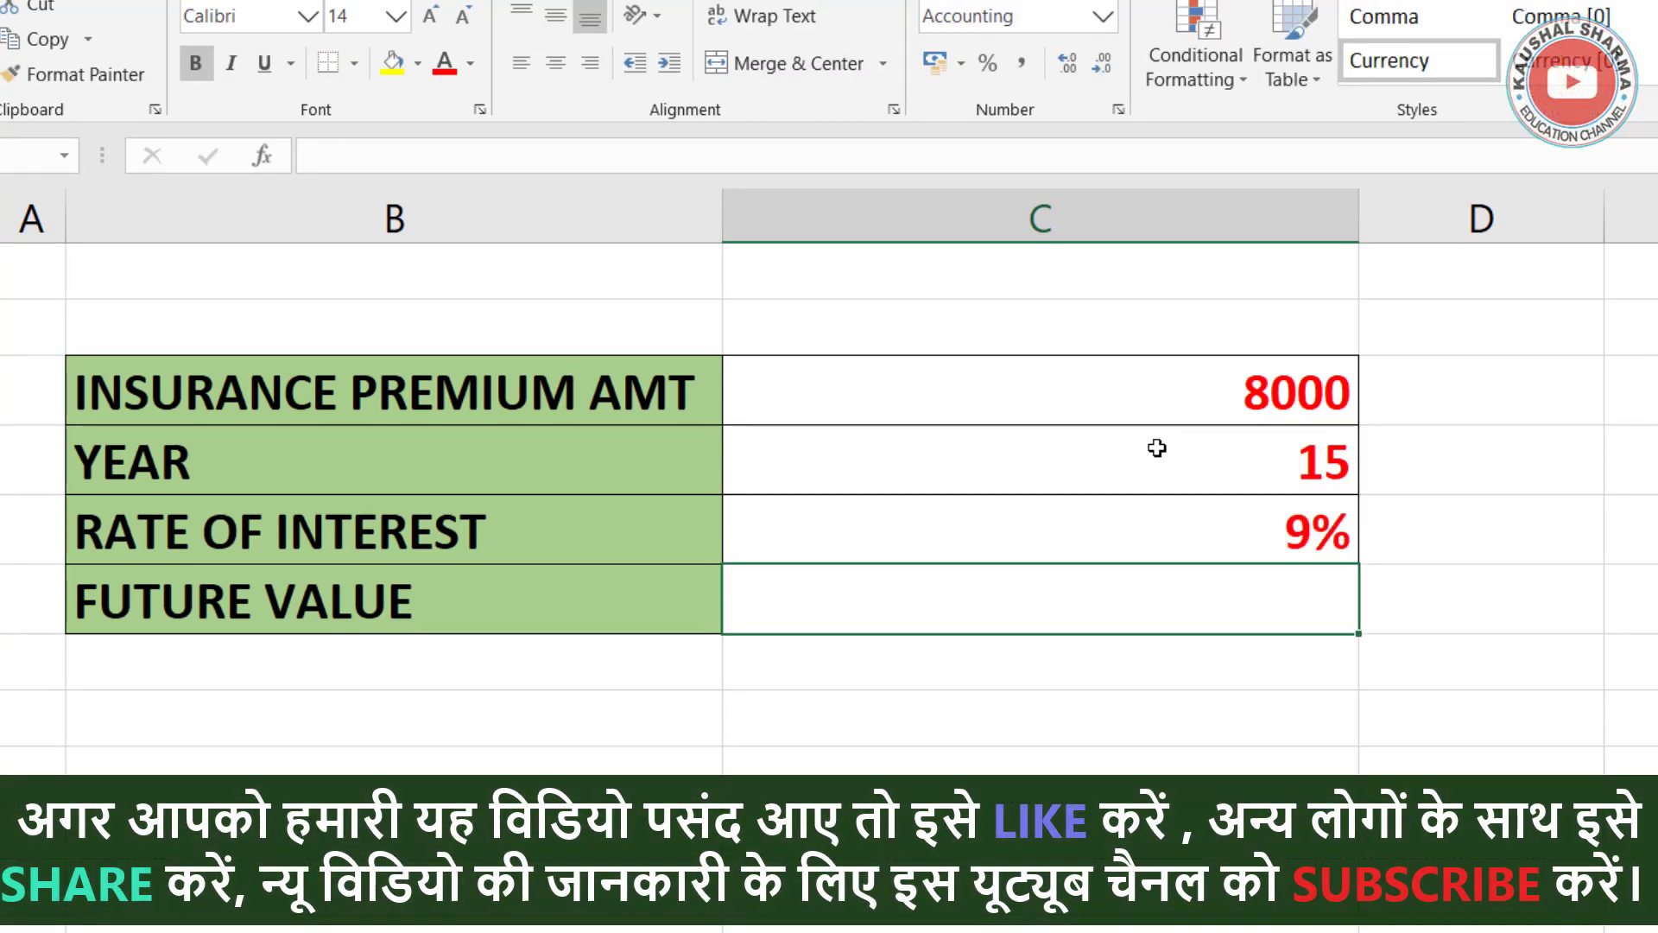
# Step: Begin an FV formula in the insurance table's FUTURE VALUE cell with rate C11, nper C10 and pmt -C9
pyautogui.click(1138, 603)
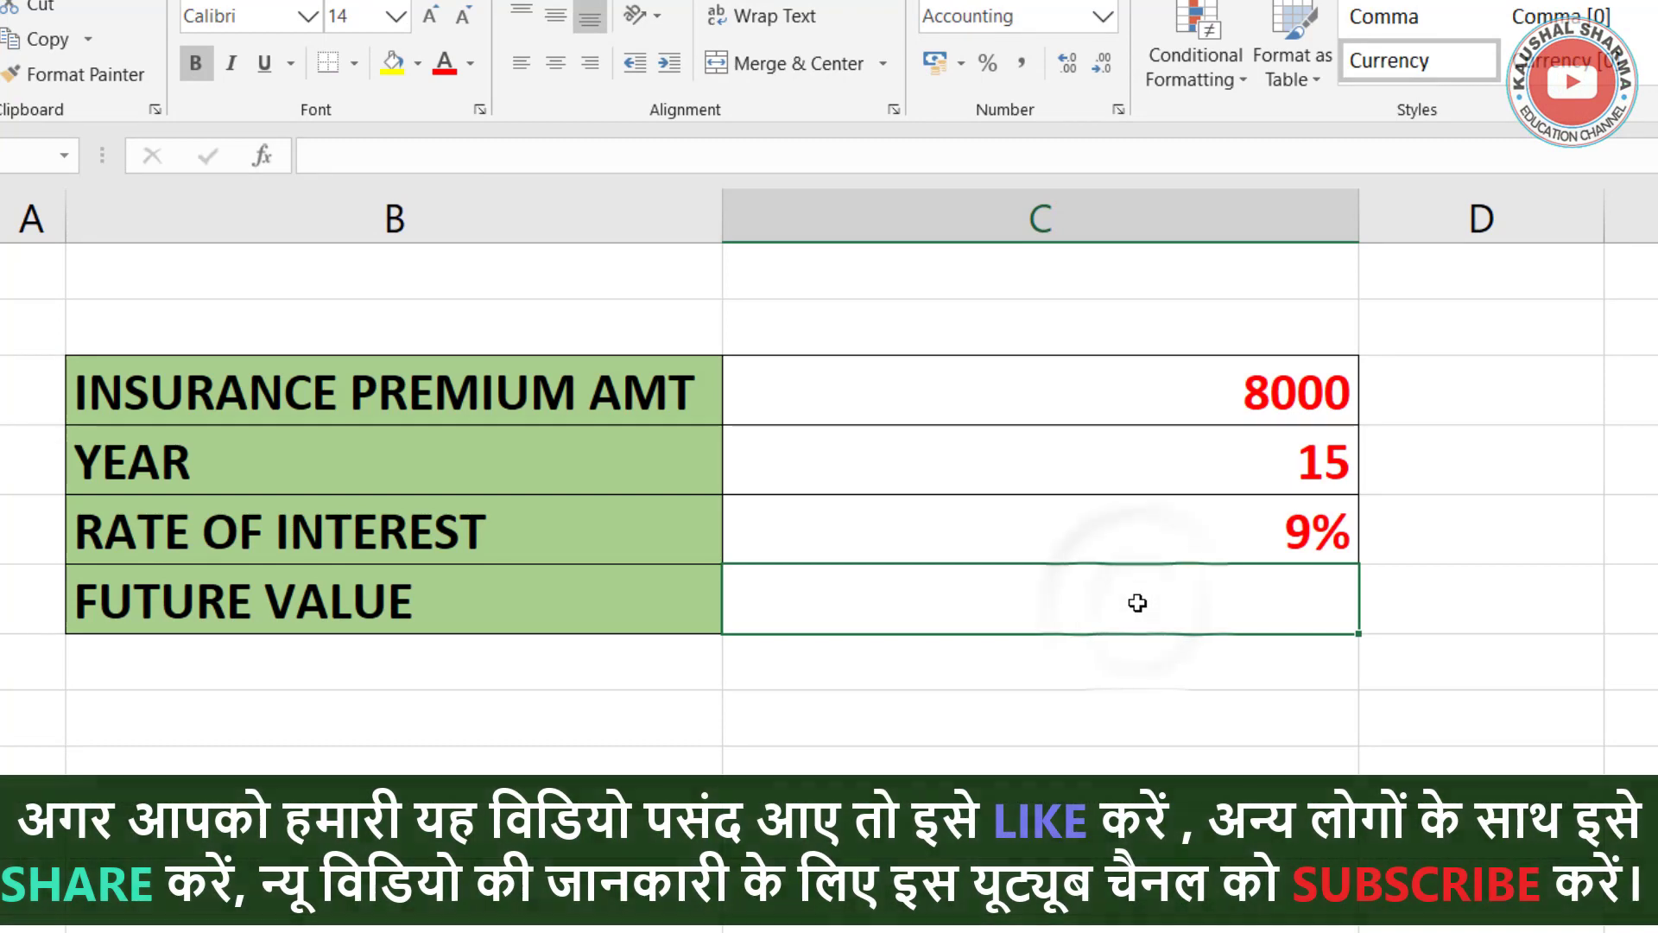
pyautogui.write('=')
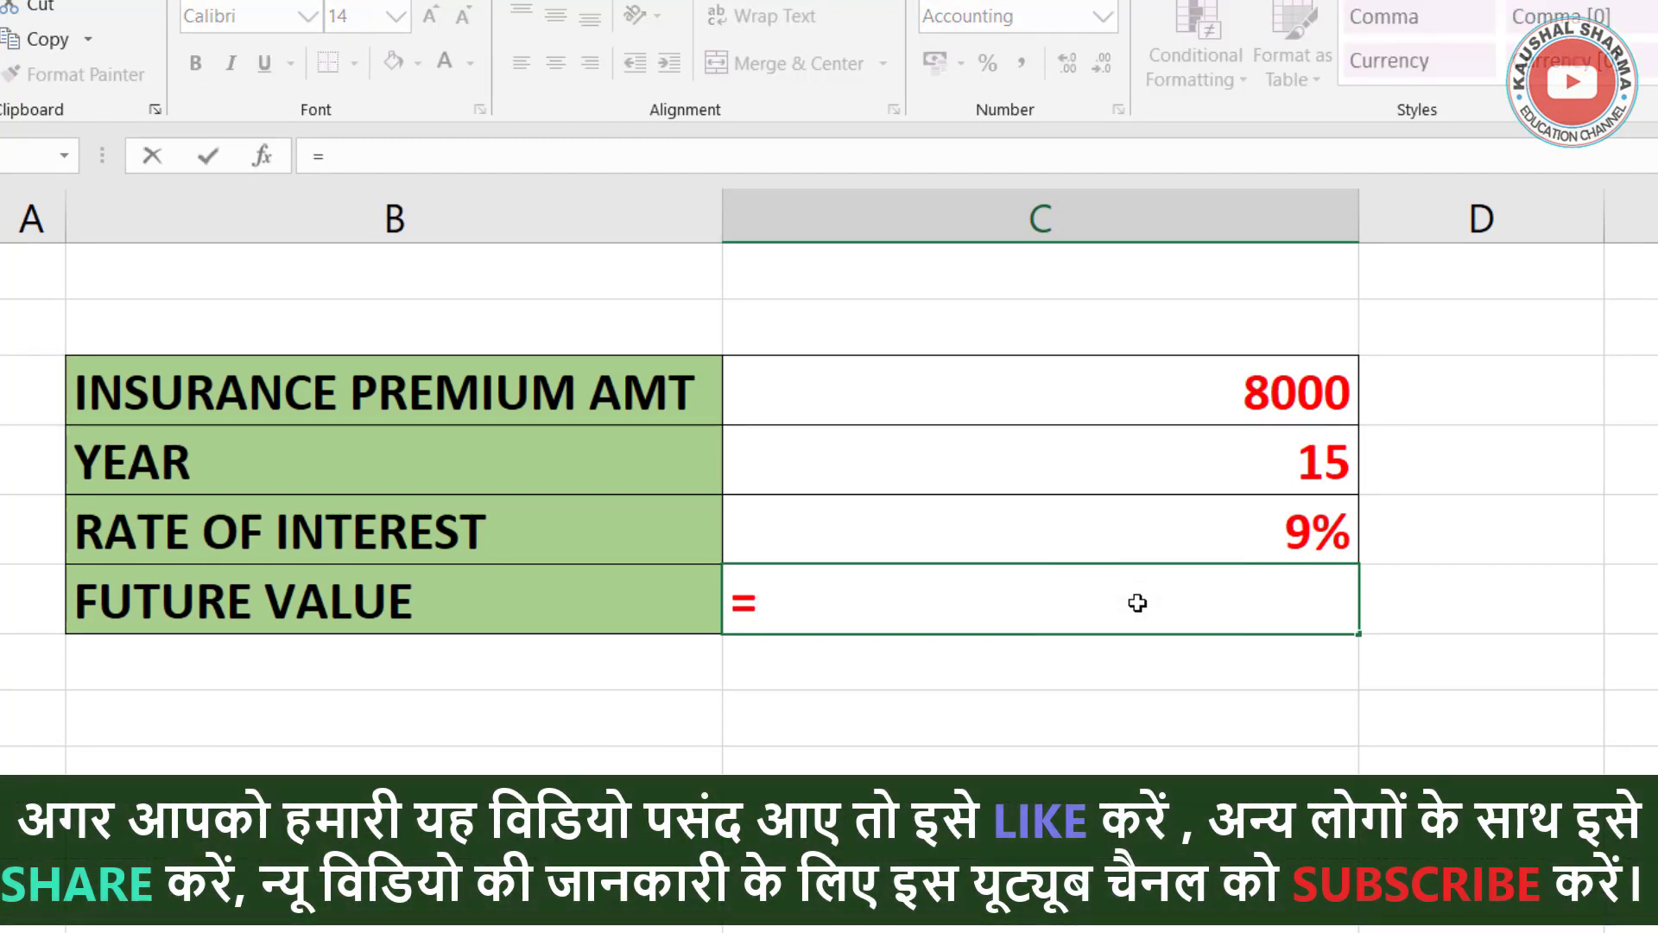
pyautogui.write('FV(')
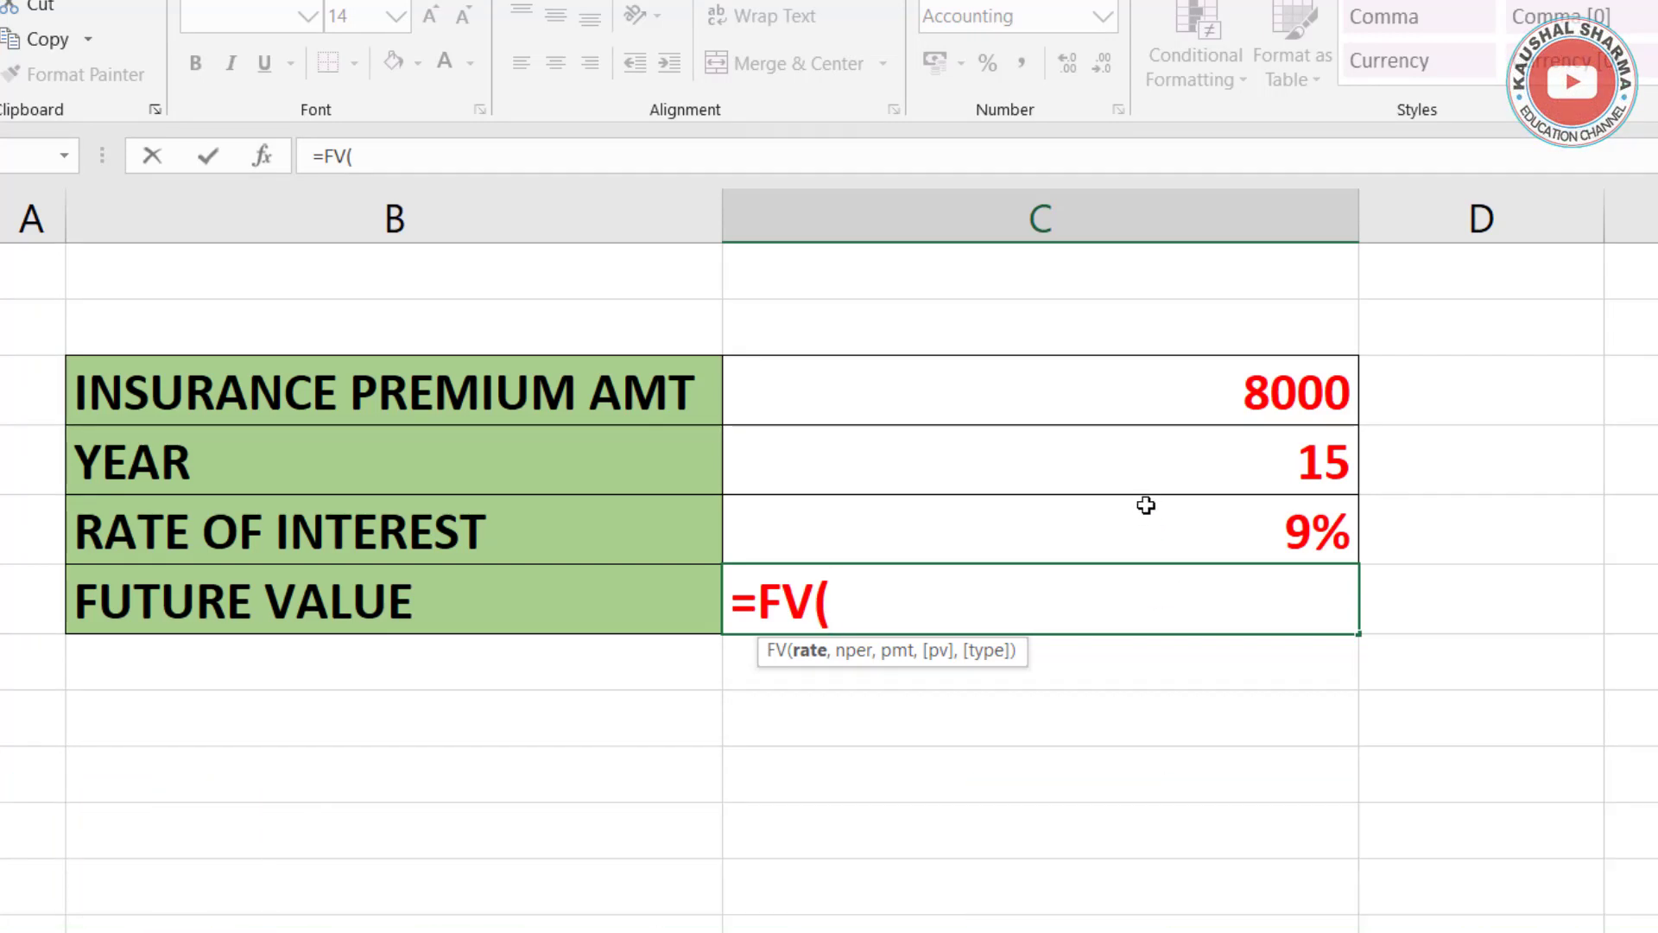
pyautogui.click(1133, 533)
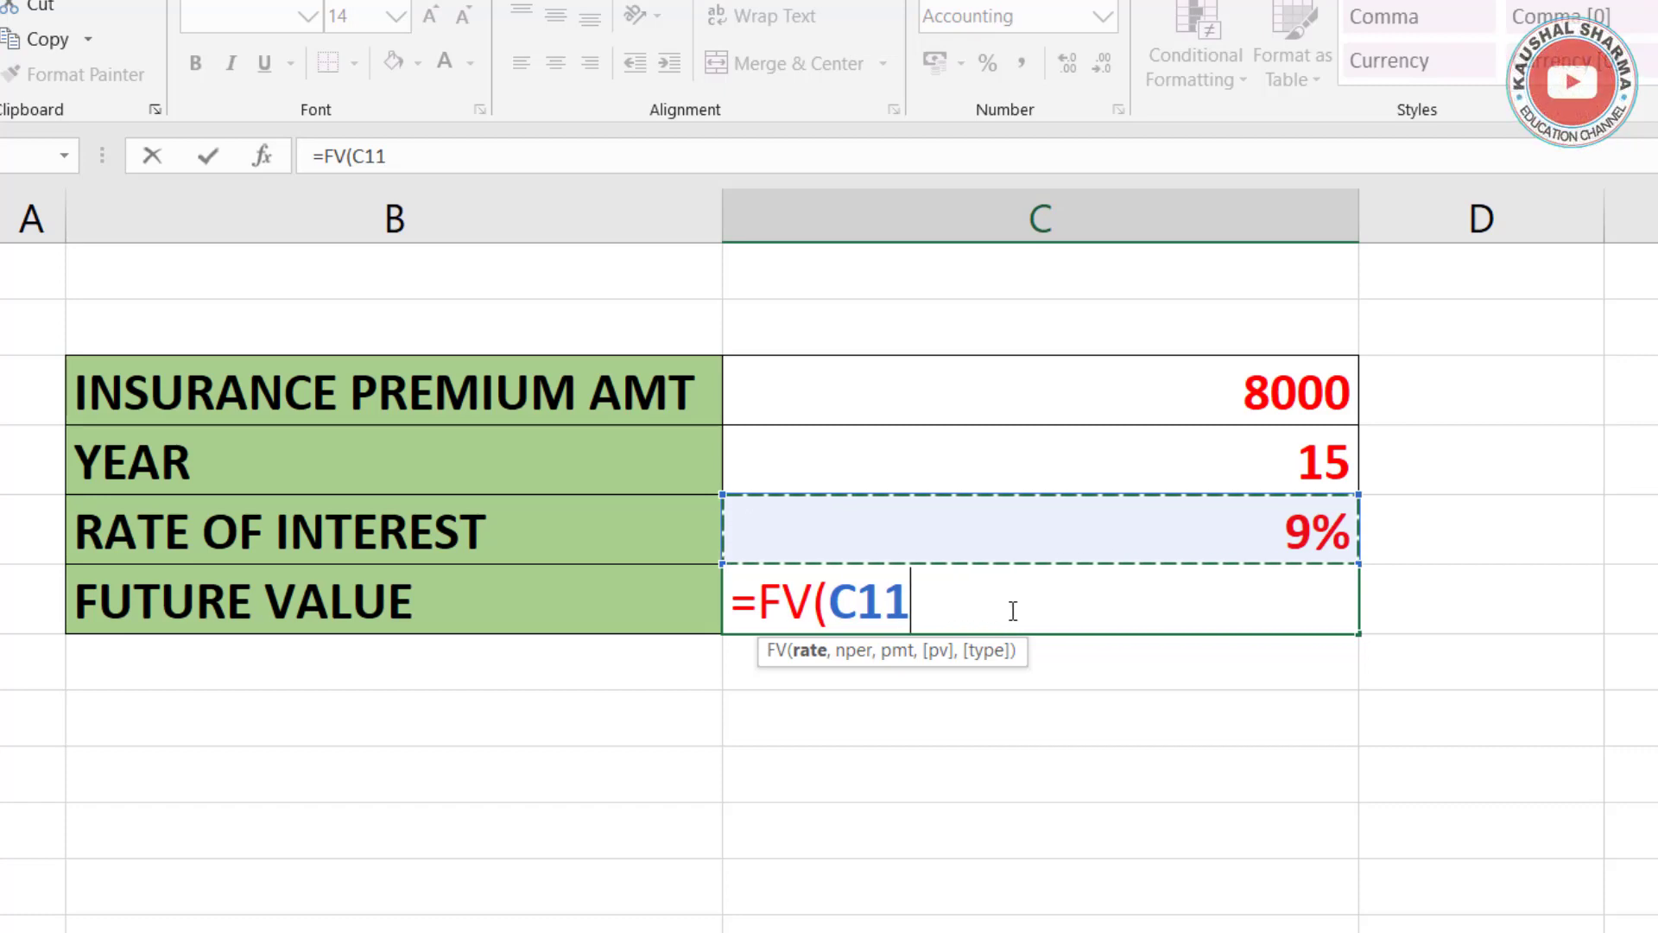
pyautogui.write(',')
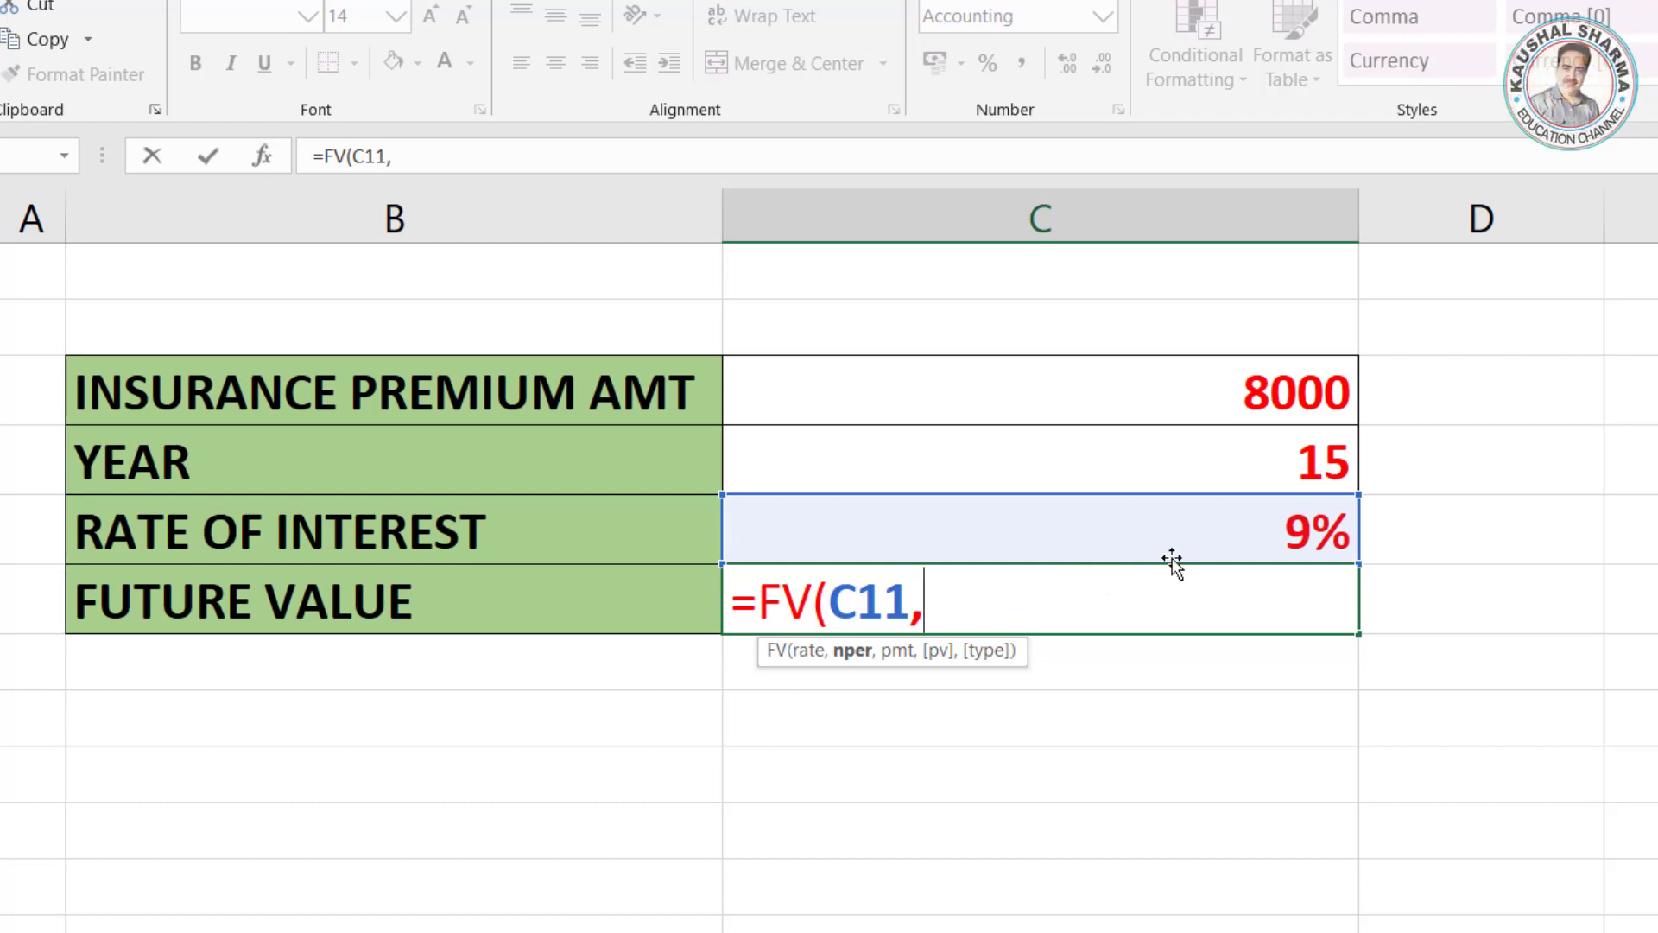
pyautogui.click(1247, 461)
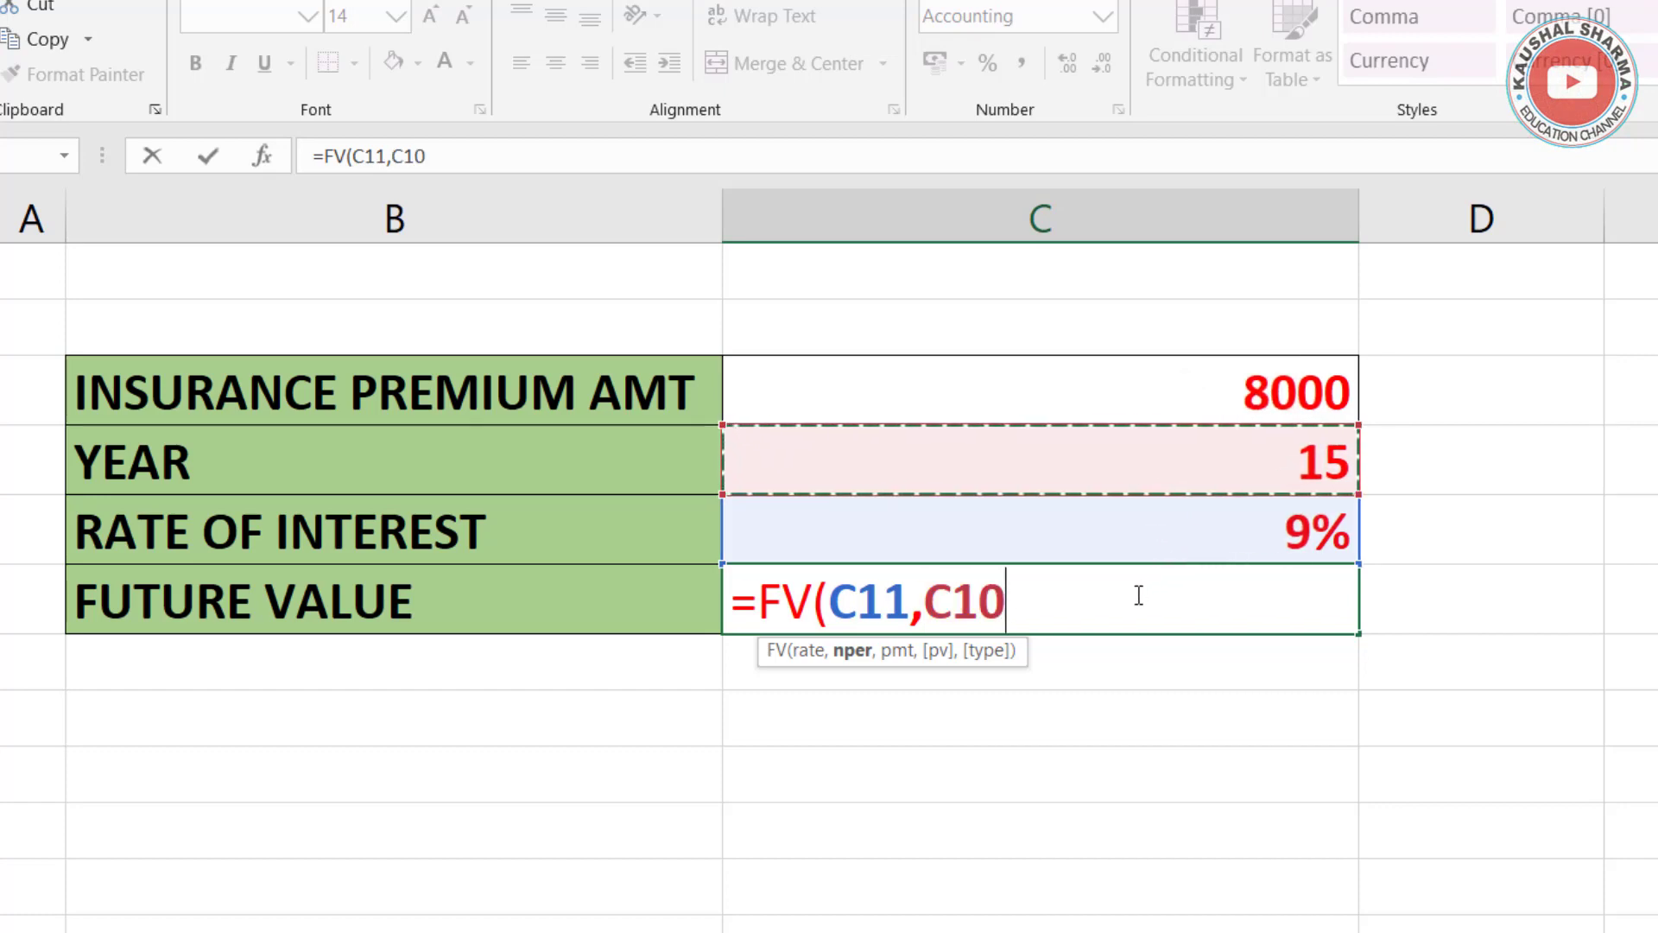
pyautogui.write(',')
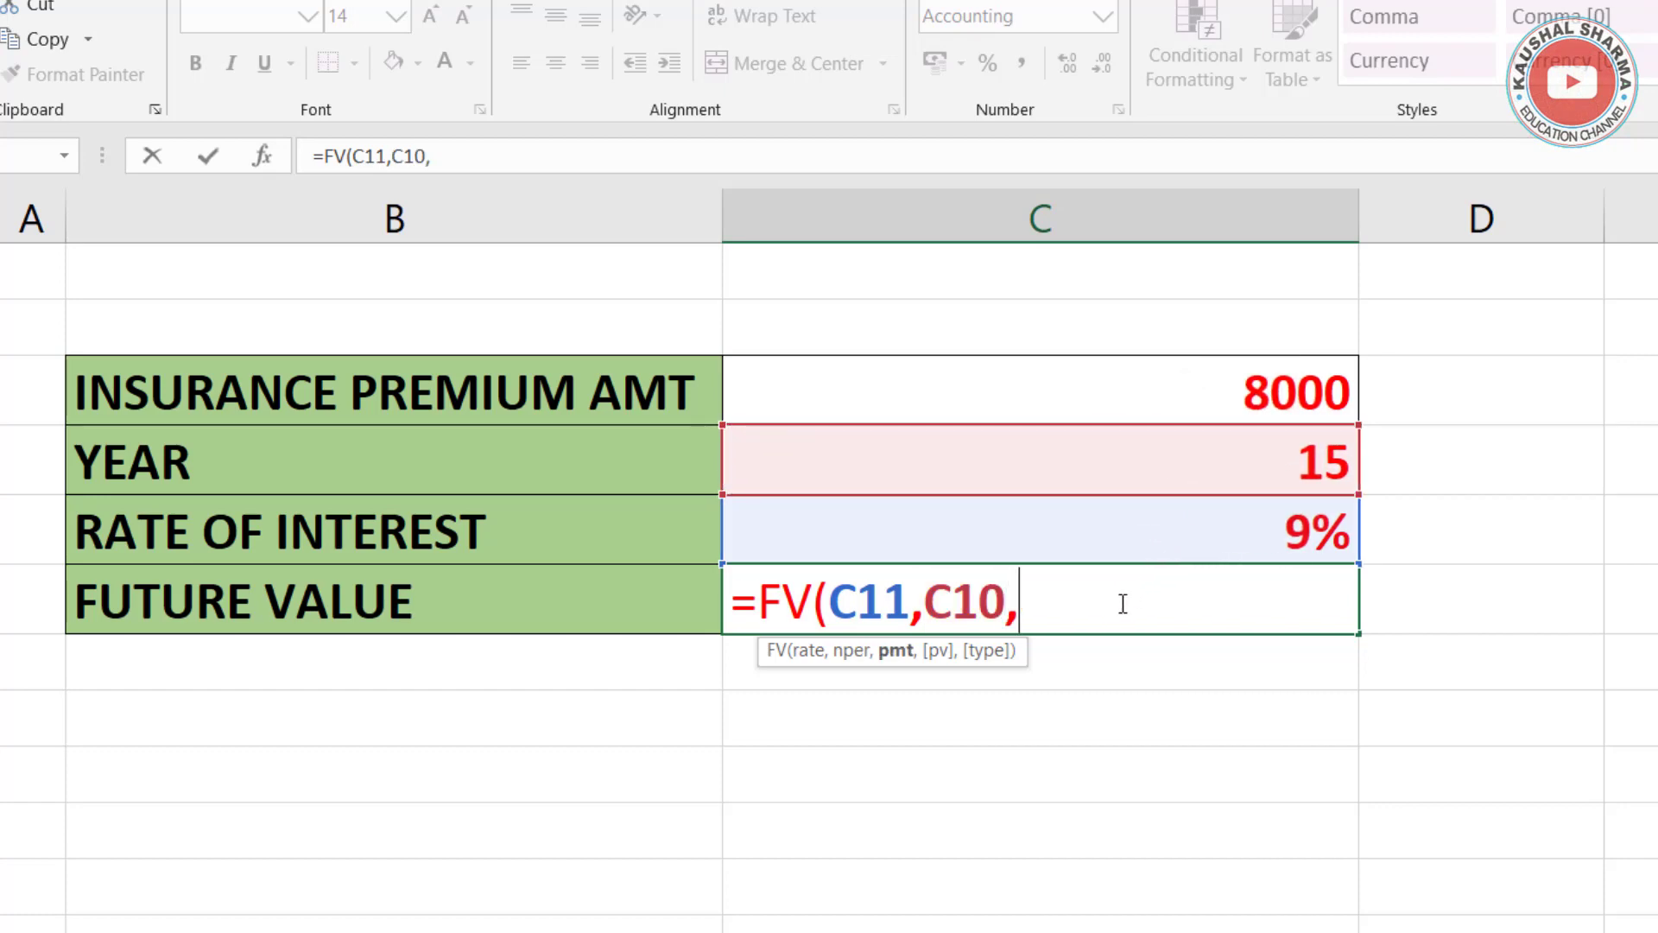
pyautogui.write('-')
pyautogui.click(1194, 398)
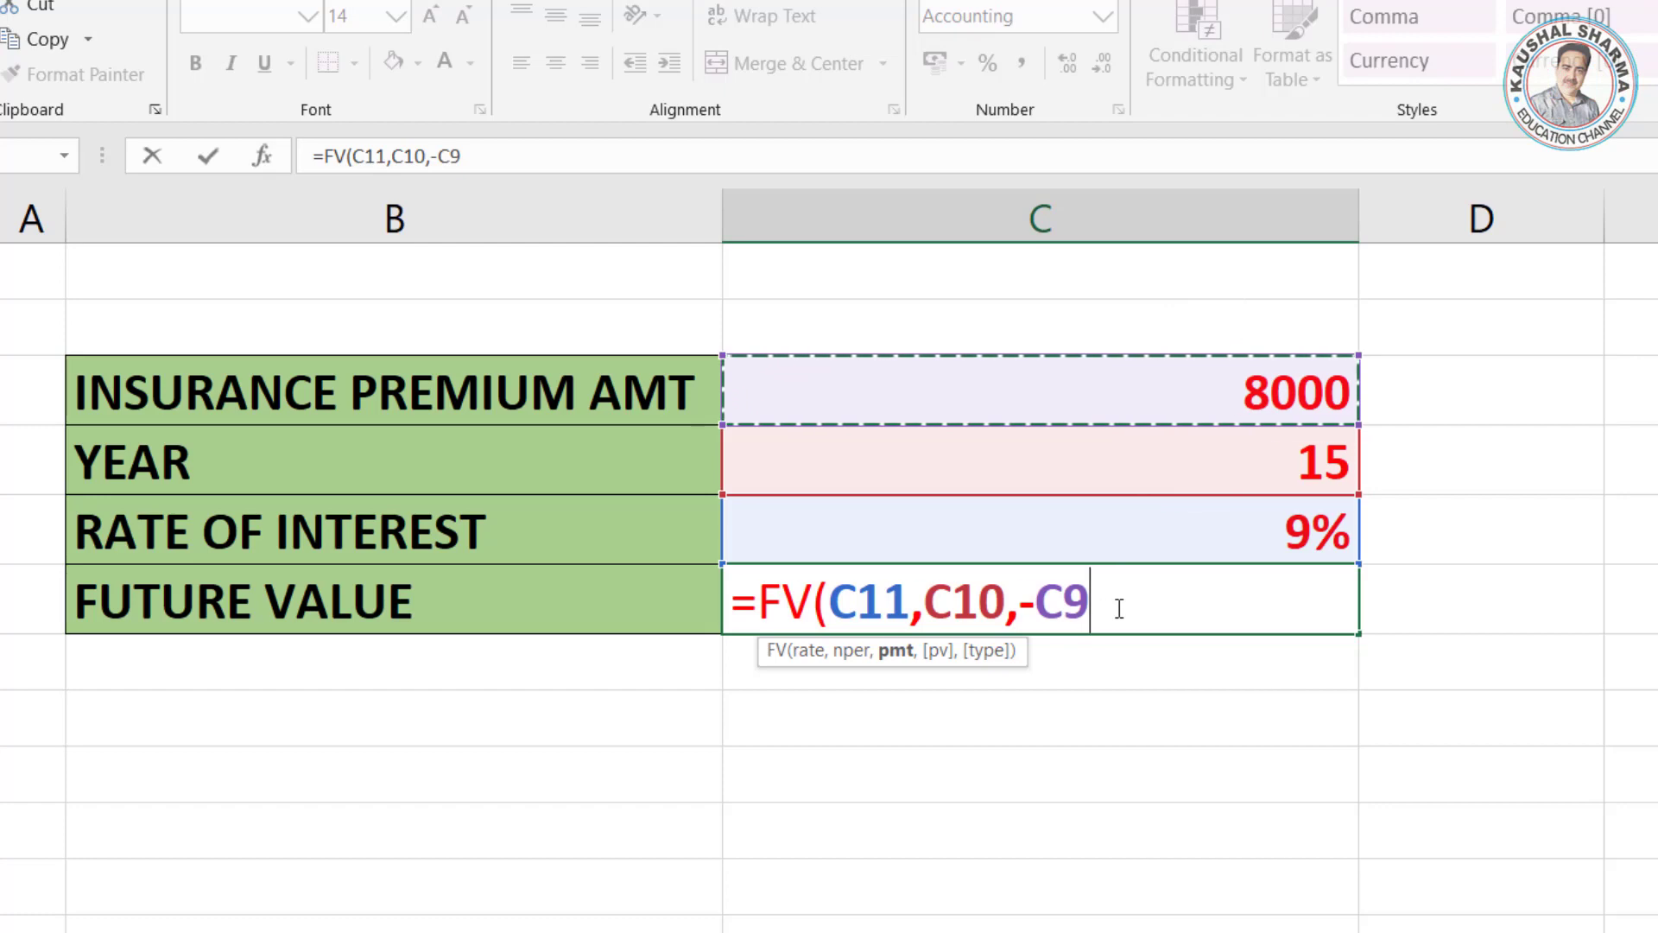
# Step: Finish the insurance future value formula with an empty pv and type 1, and enter it in C12
pyautogui.write(',')
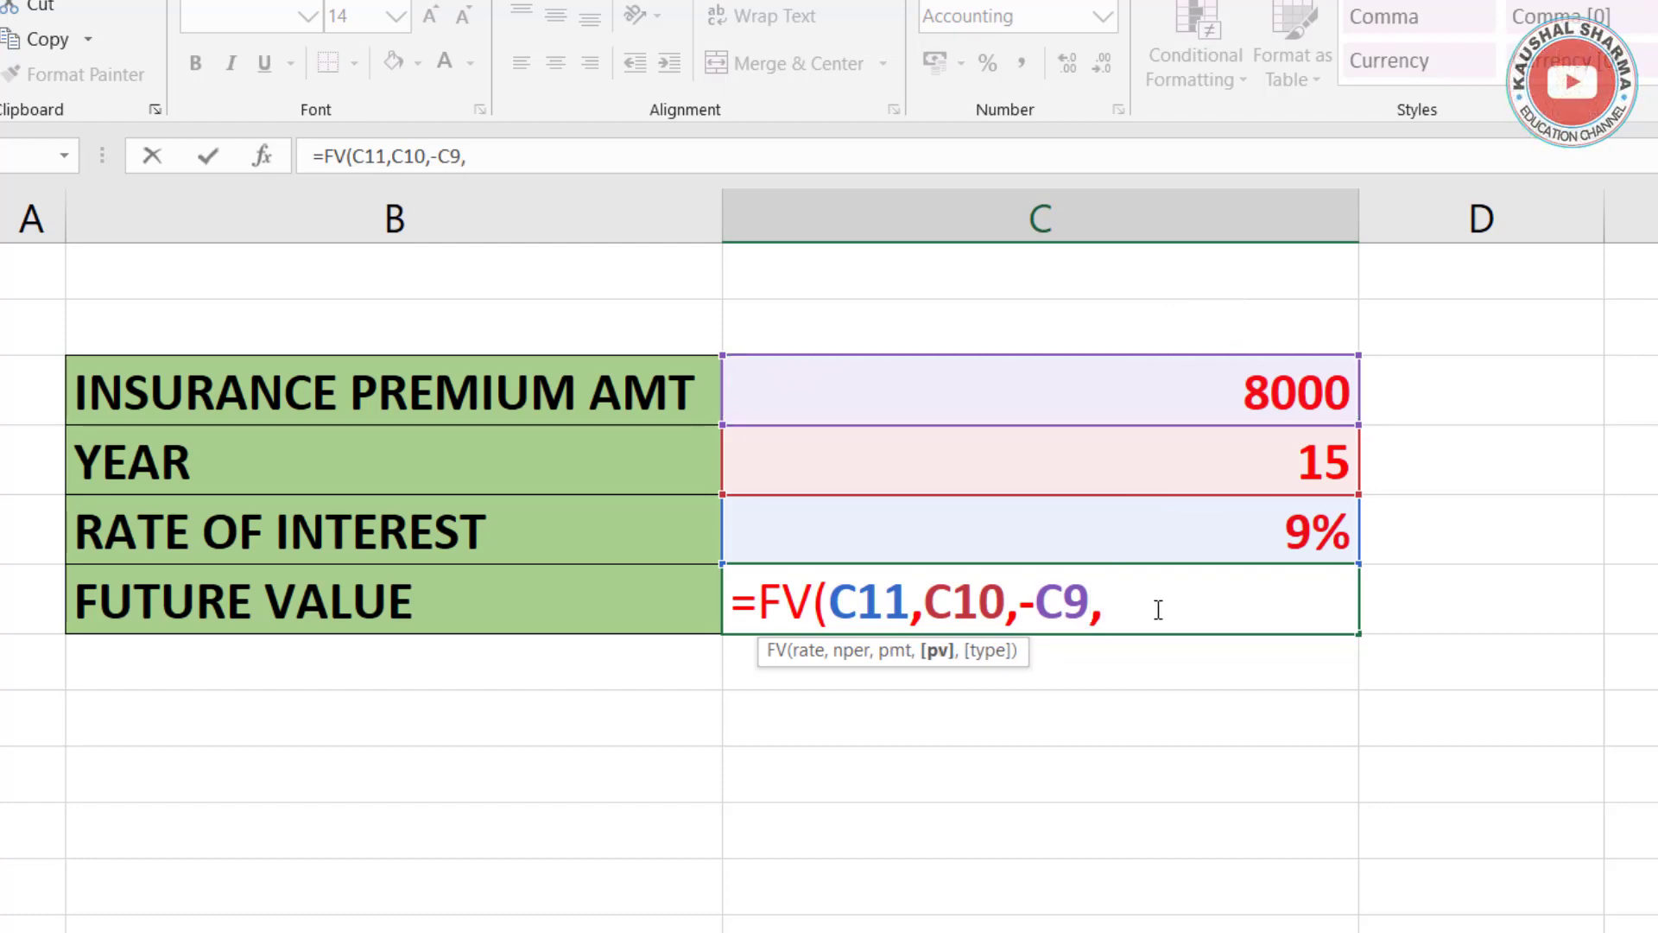
pyautogui.write(',')
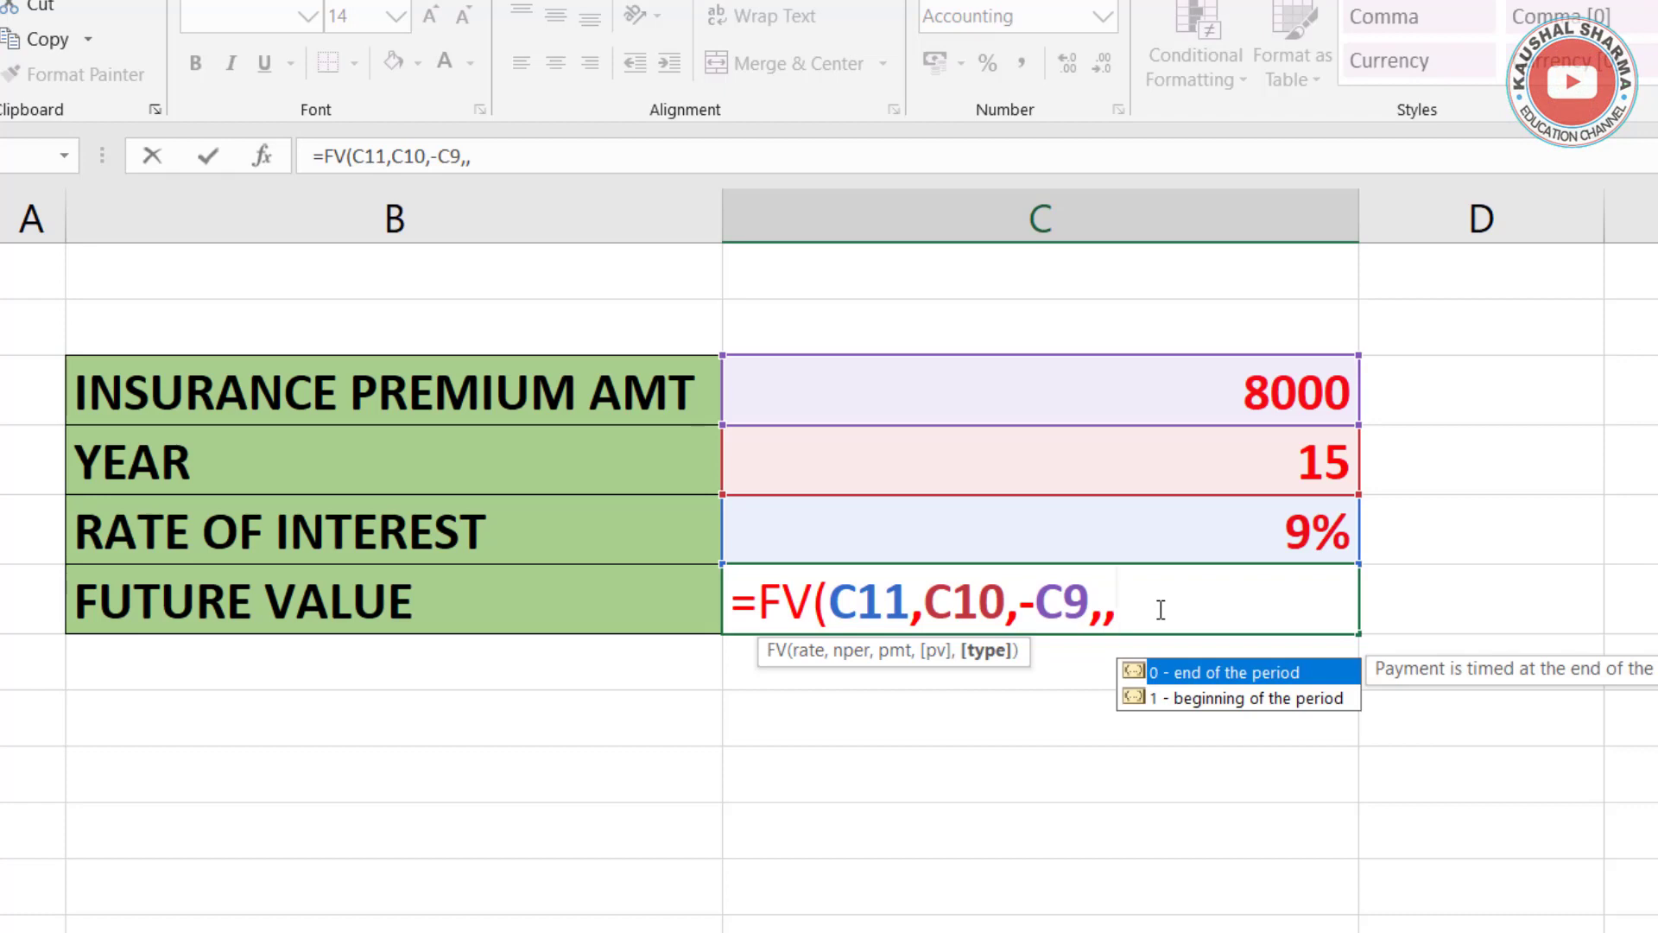
pyautogui.write('1)')
pyautogui.press('Return')
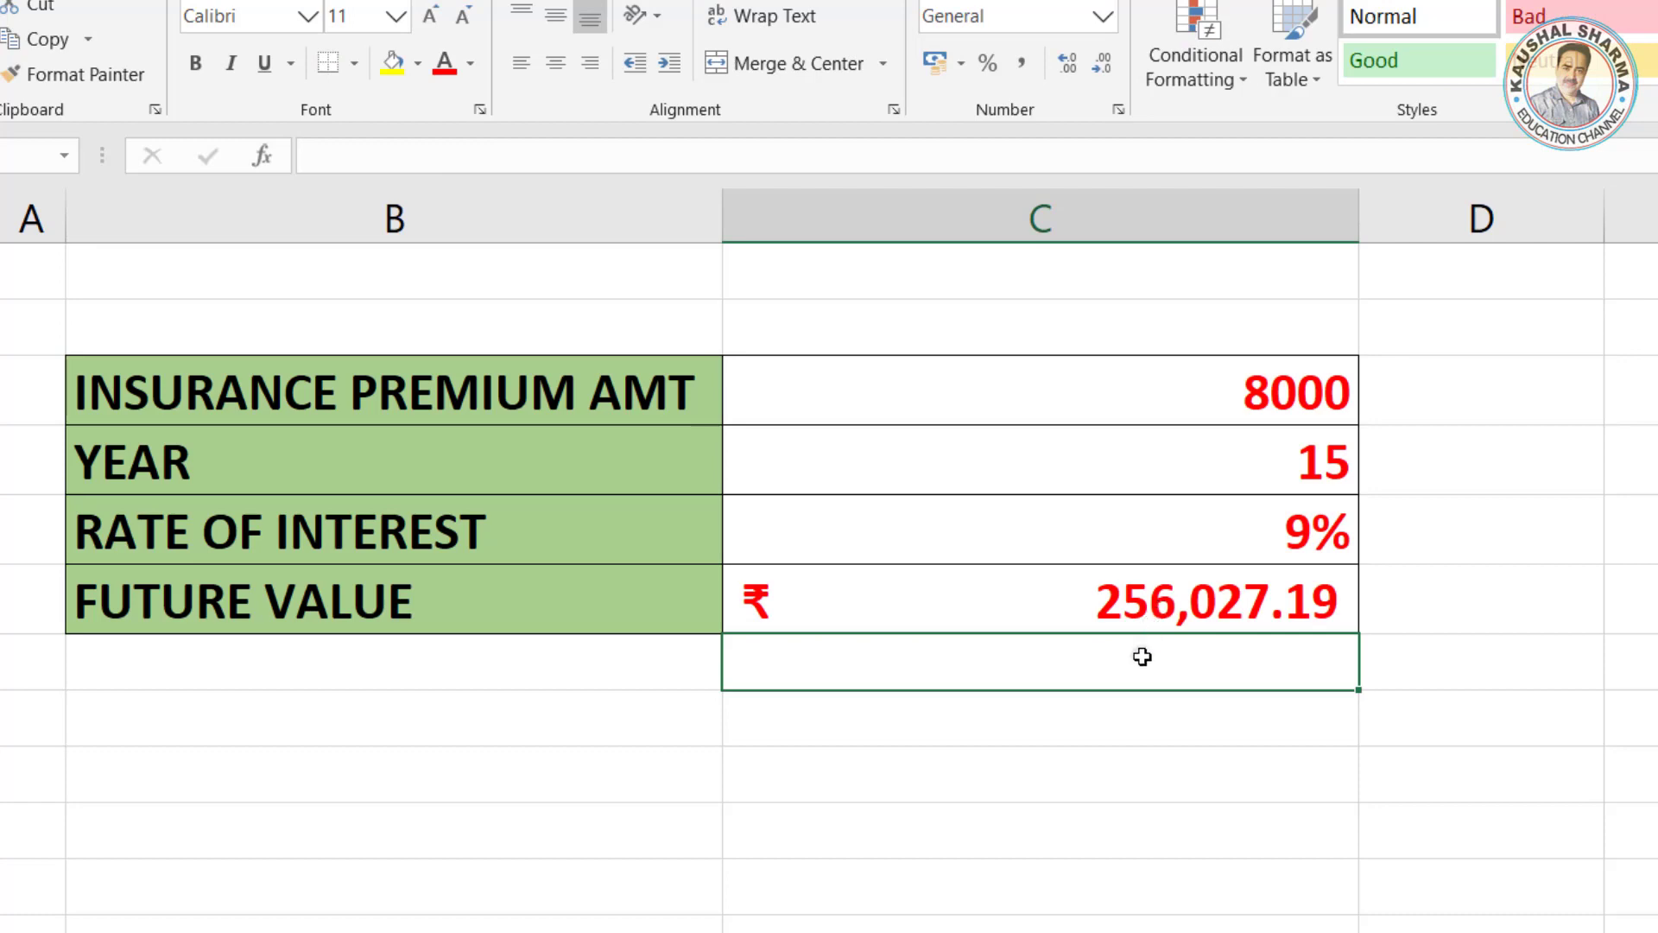
pyautogui.click(1472, 626)
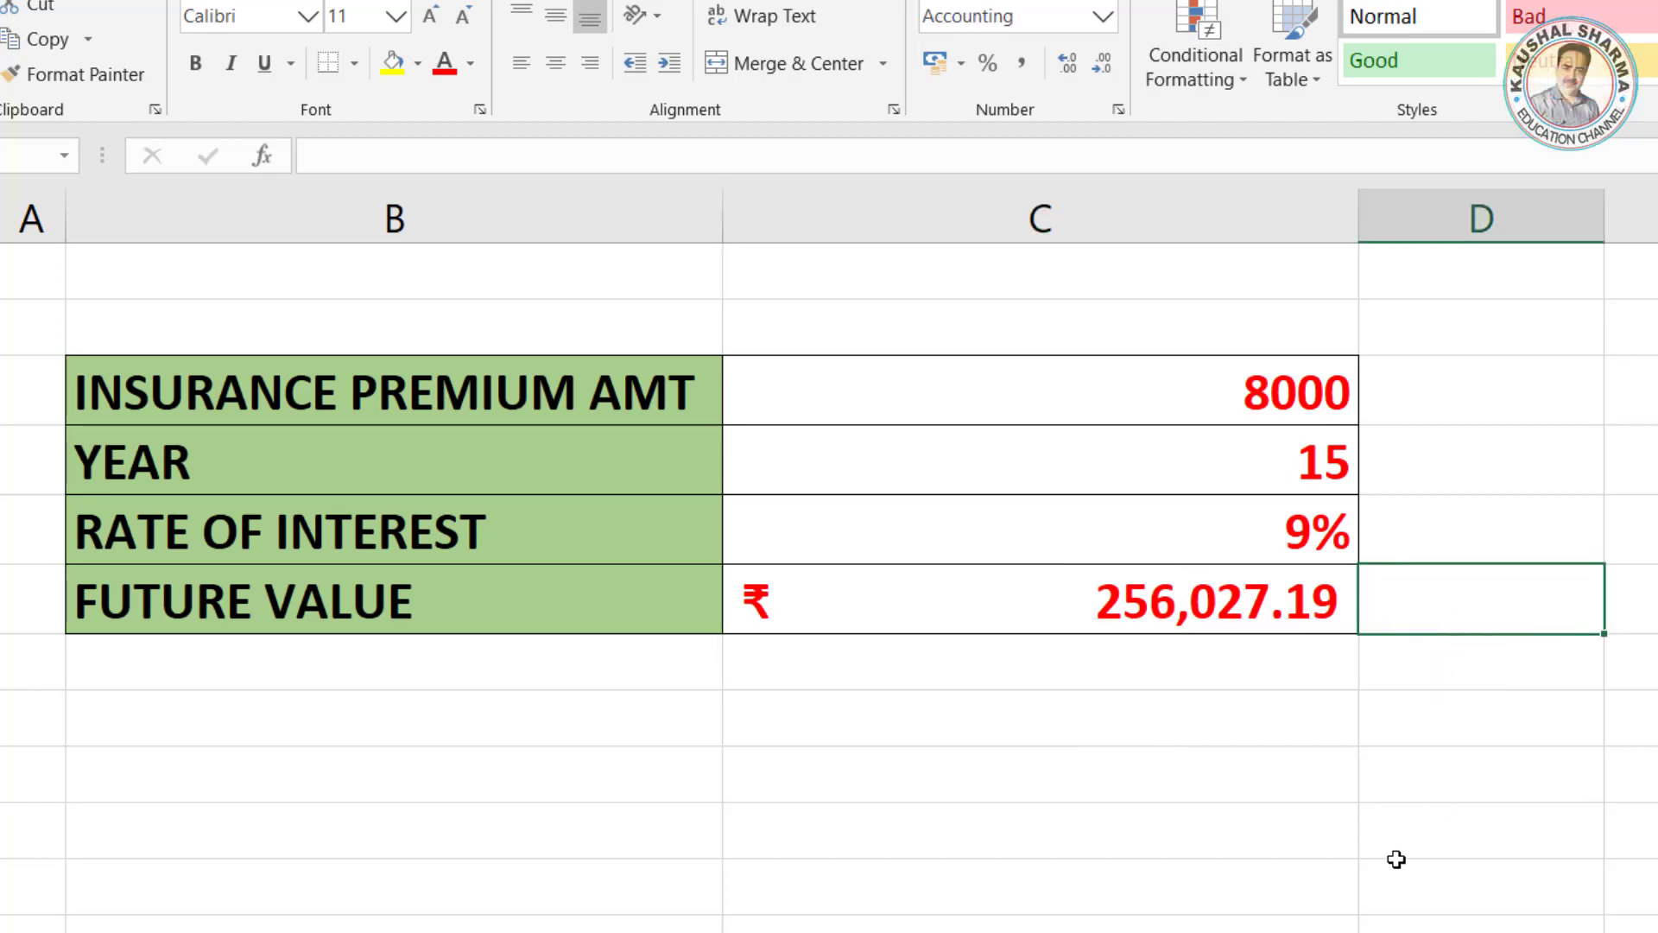
pyautogui.click(1215, 619)
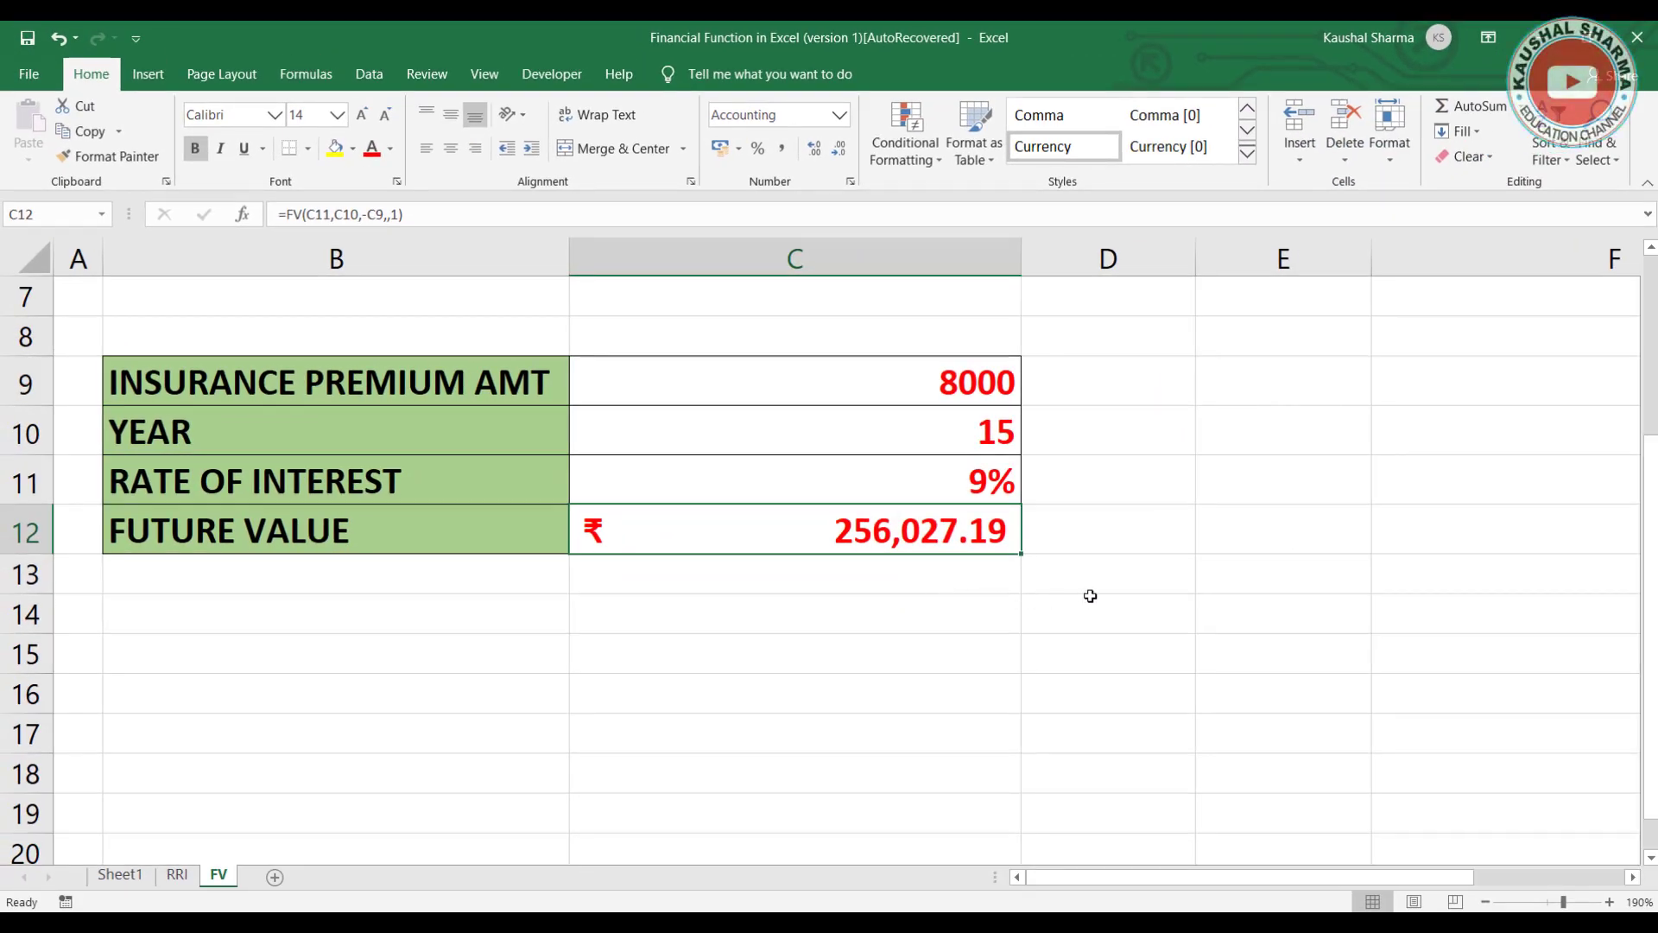
pyautogui.scroll(2, 1091, 596)
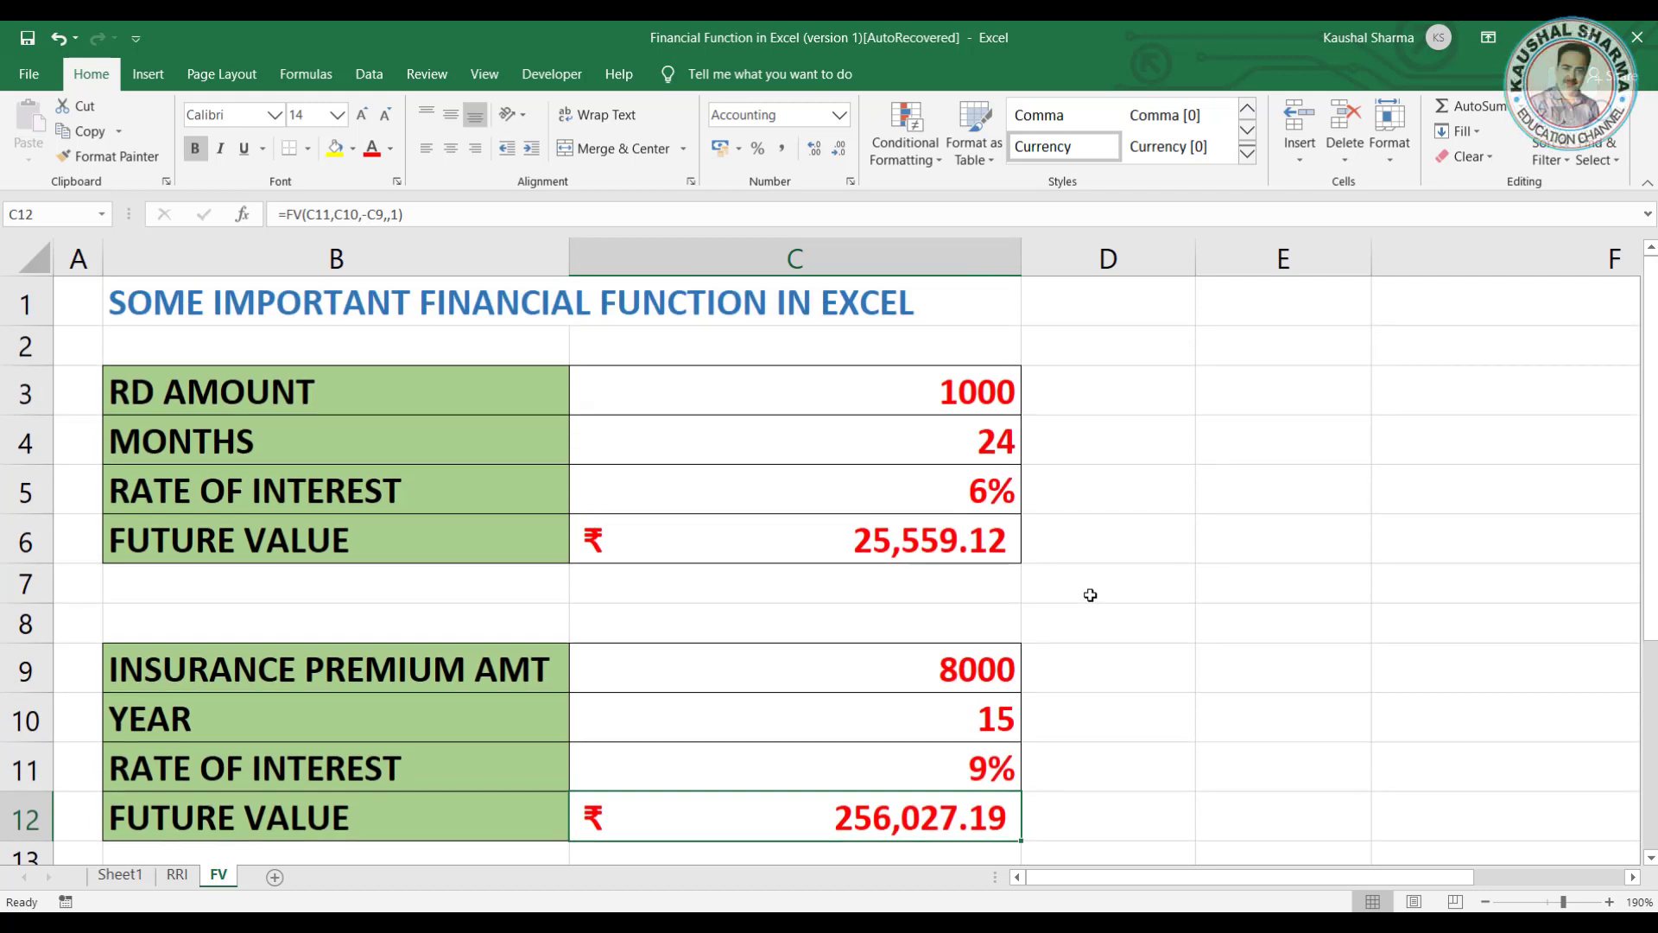